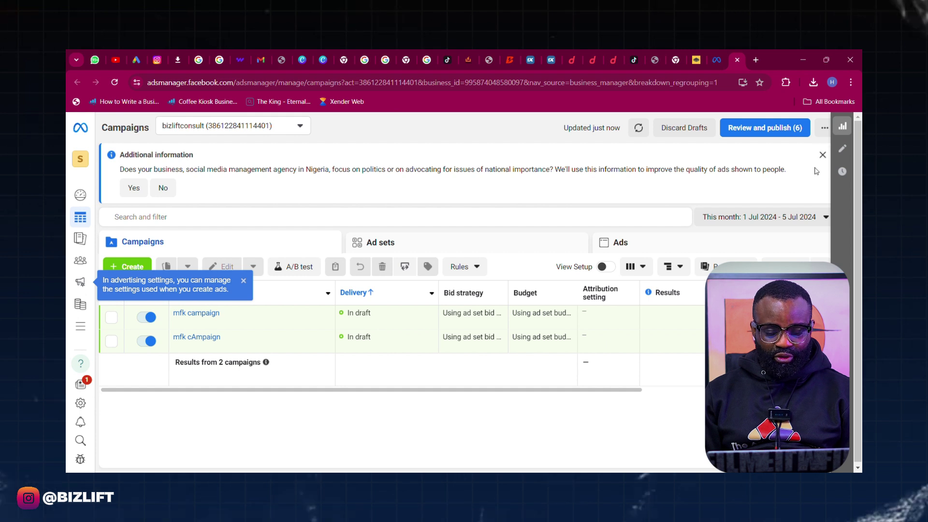
Create a new Engagement-objective campaign with manual setup and open its draft editor
{"action": "left_click", "coordinate": [244, 282]}
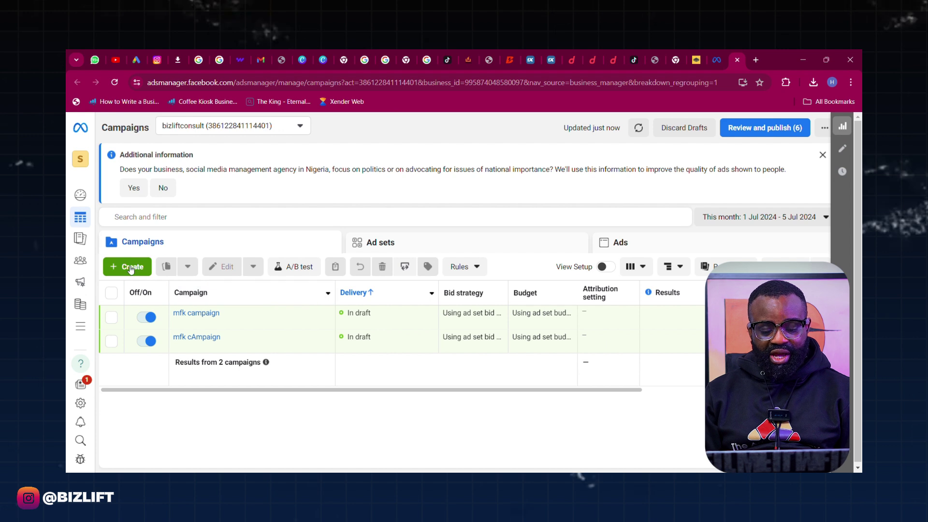
{"action": "left_click", "coordinate": [131, 269]}
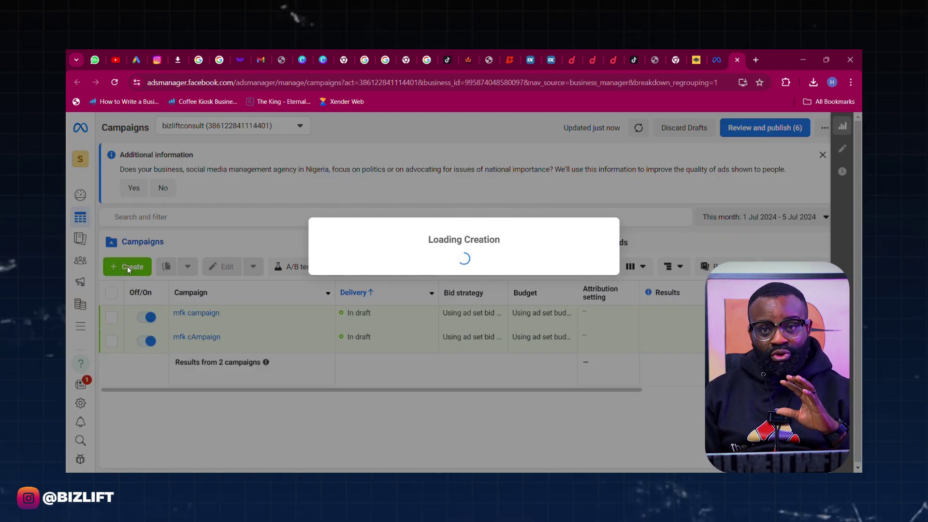
{"action": "mouse_move", "coordinate": [414, 303]}
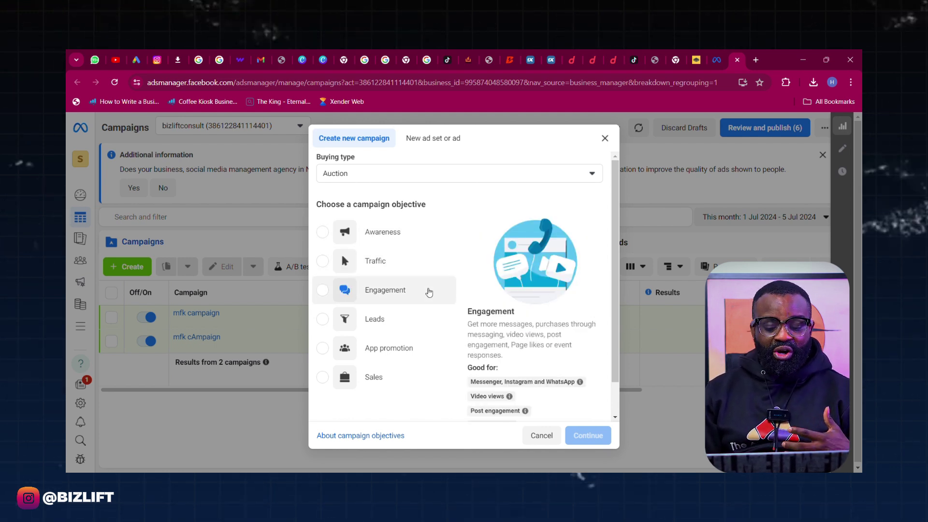
{"action": "left_click", "coordinate": [425, 292]}
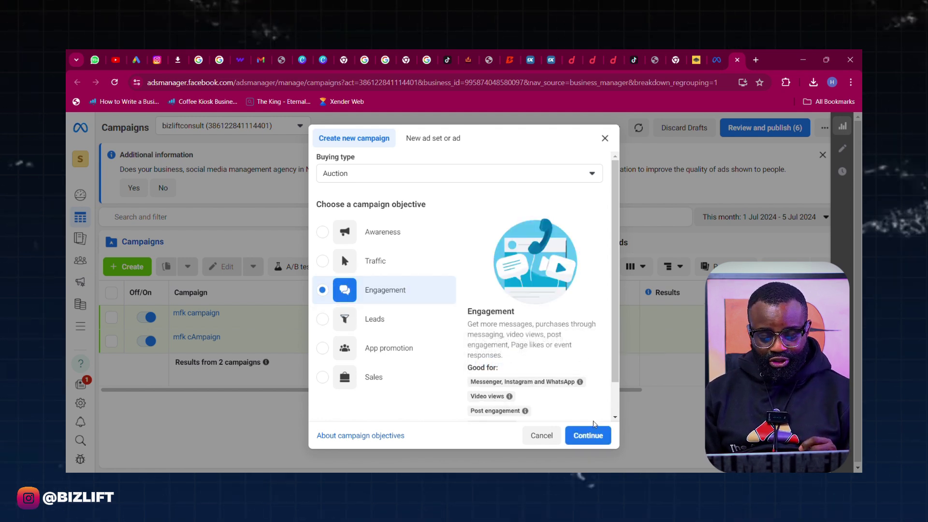
{"action": "left_click", "coordinate": [591, 435]}
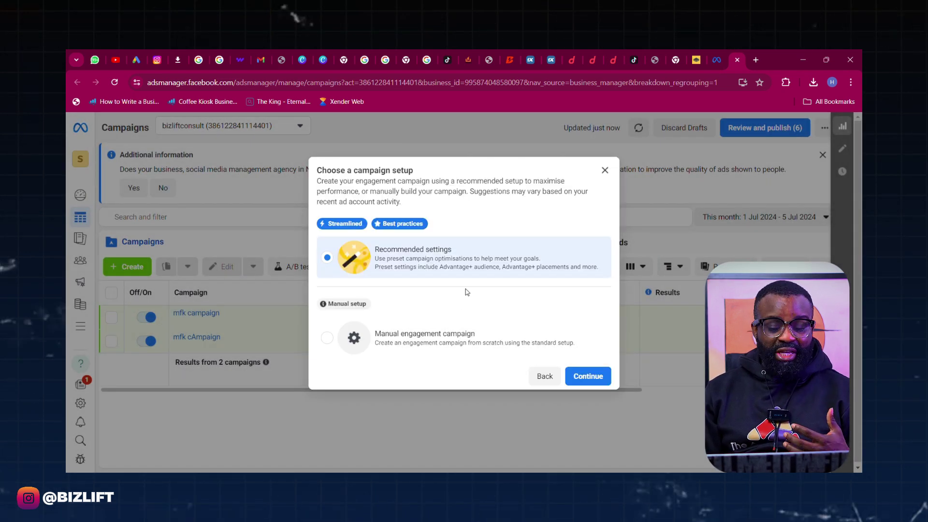
{"action": "left_click", "coordinate": [454, 337]}
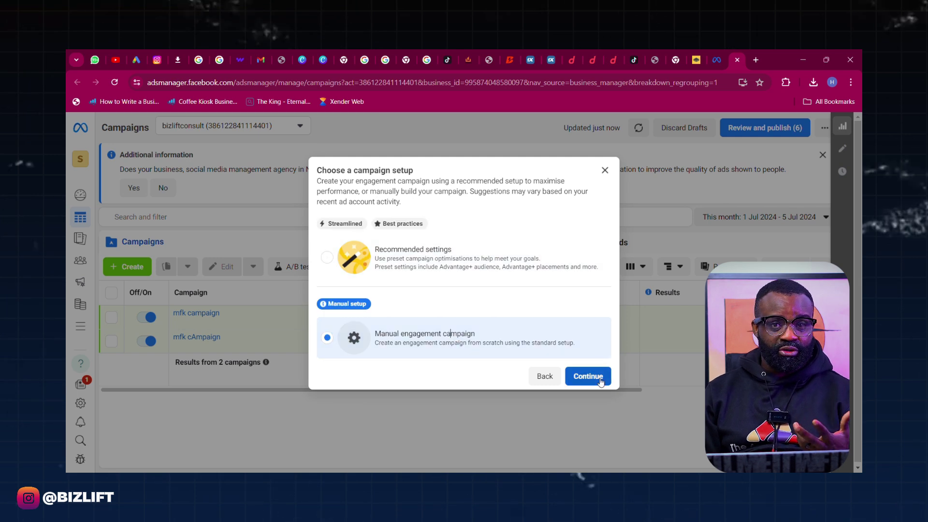
{"action": "left_click", "coordinate": [597, 379]}
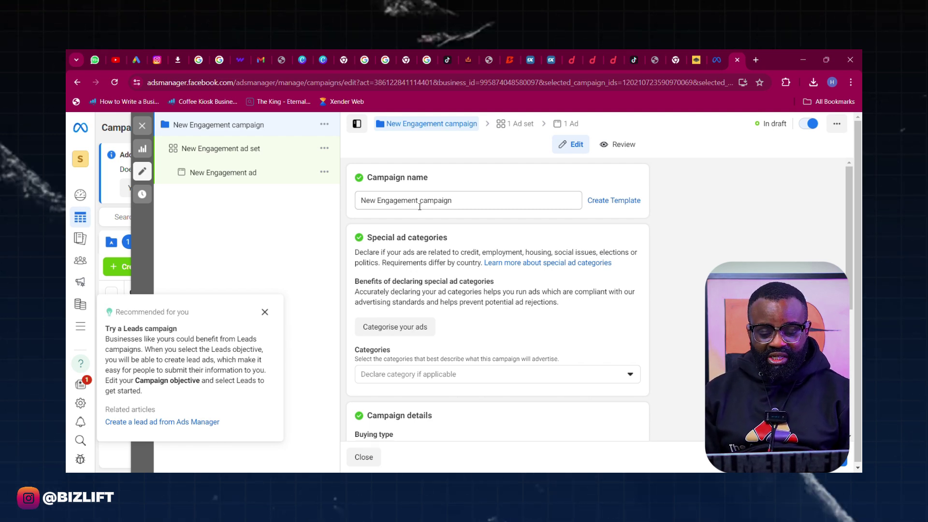
Rename the campaign to 'whatsapp campaign'
{"action": "left_click", "coordinate": [419, 206]}
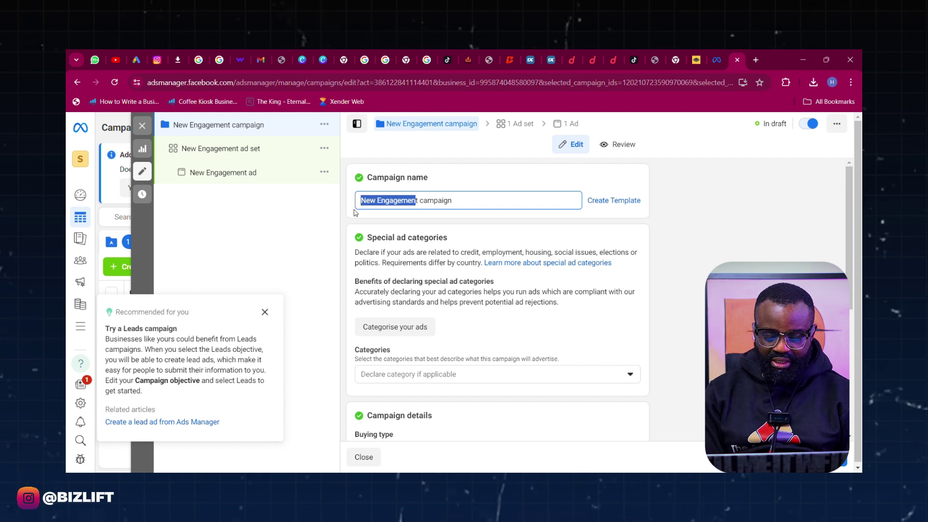
{"action": "type", "text": "whats"}
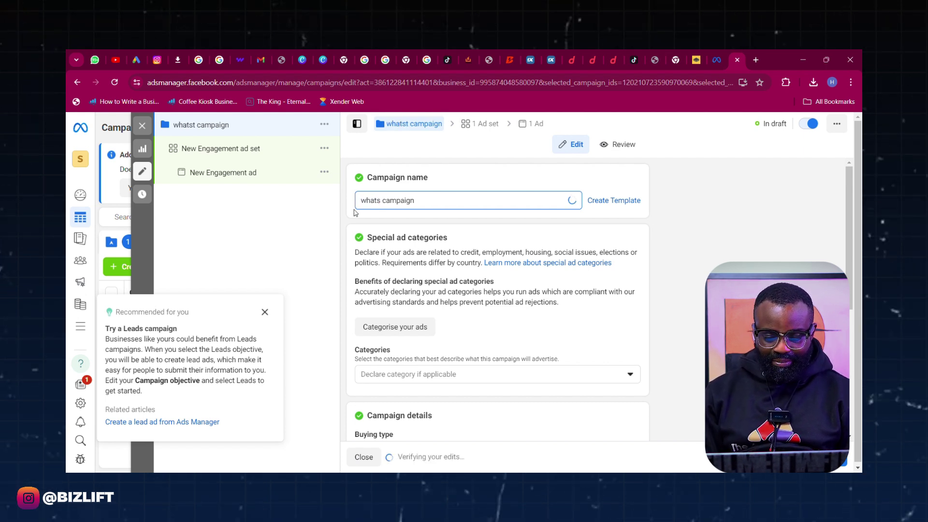
{"action": "type", "text": "app"}
{"action": "scroll", "coordinate": [435, 290], "scroll_direction": "down", "scroll_amount": 5}
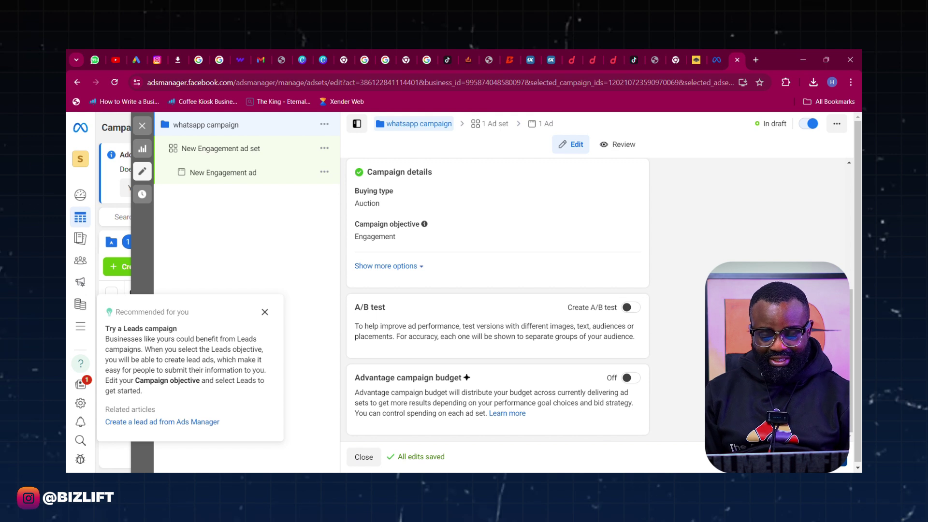
{"action": "left_click", "coordinate": [220, 148]}
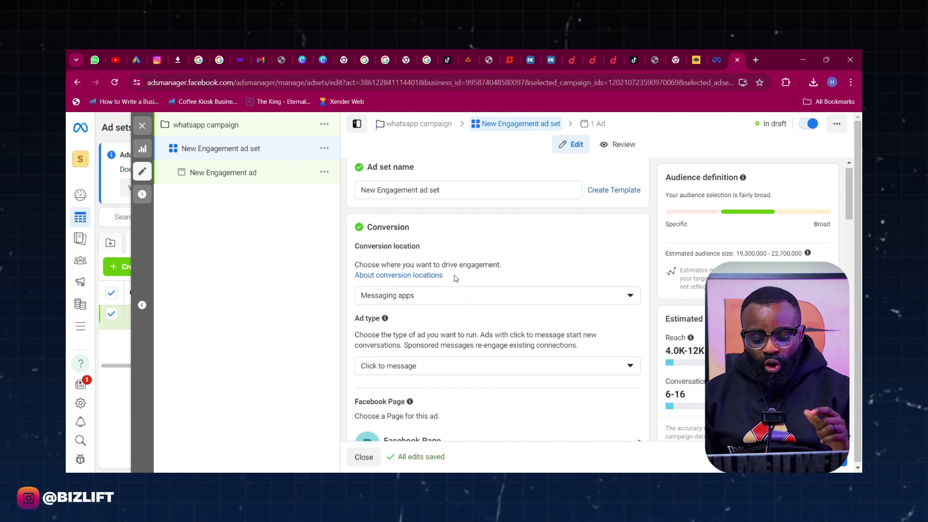
{"action": "left_click", "coordinate": [422, 304]}
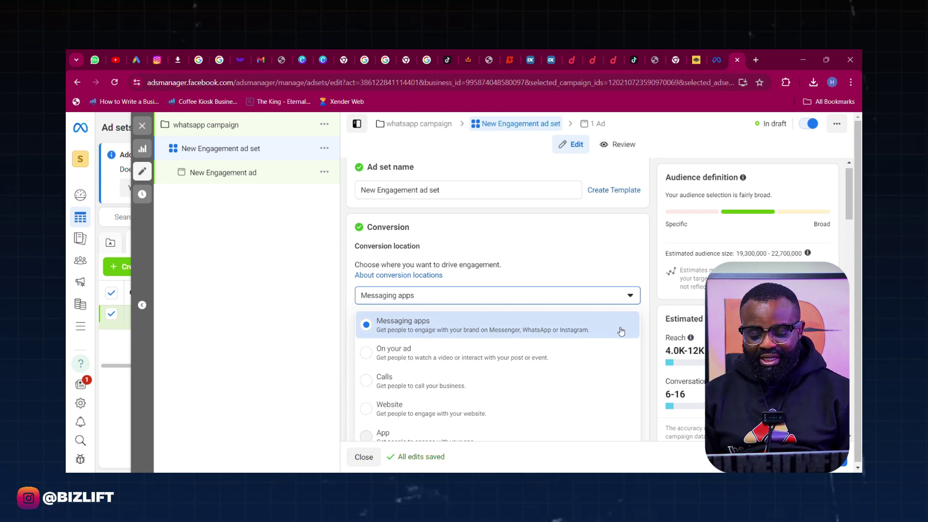
{"action": "left_click", "coordinate": [641, 328]}
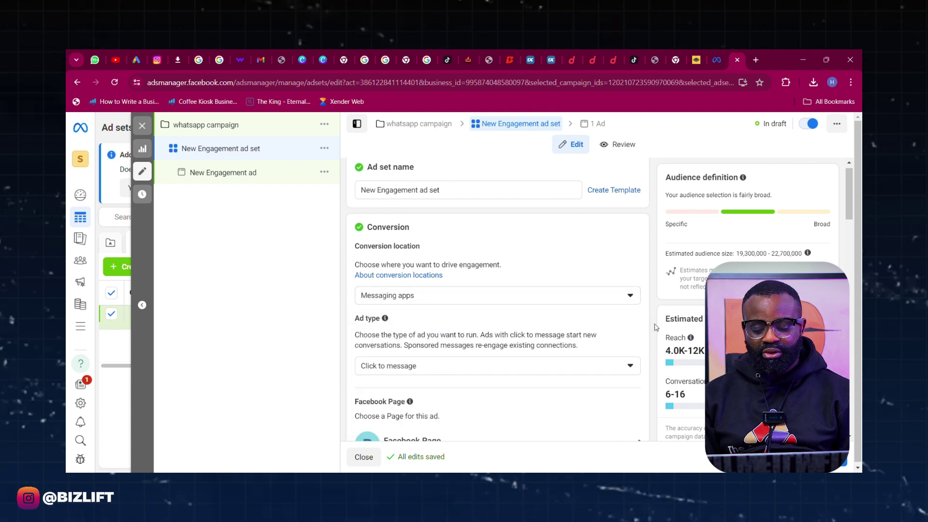
{"action": "scroll", "coordinate": [654, 327], "scroll_direction": "down", "scroll_amount": 1}
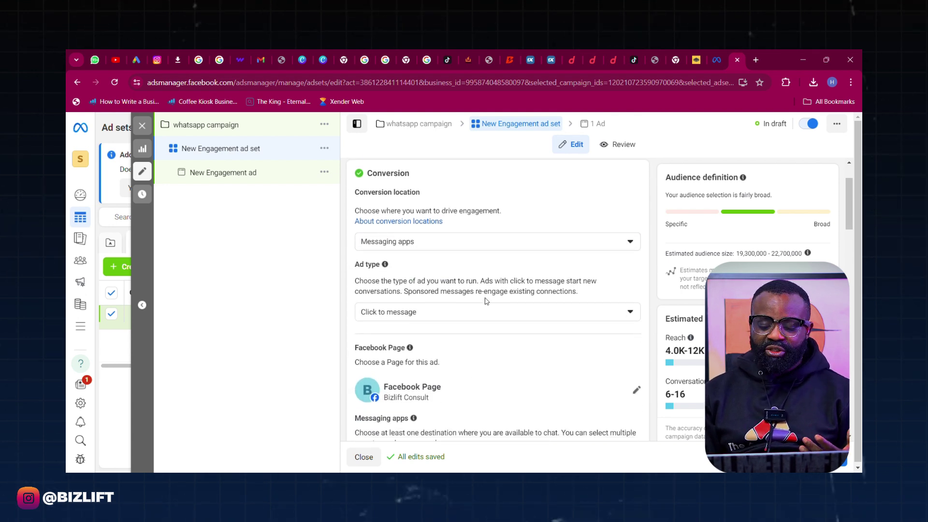
{"action": "left_click", "coordinate": [447, 322]}
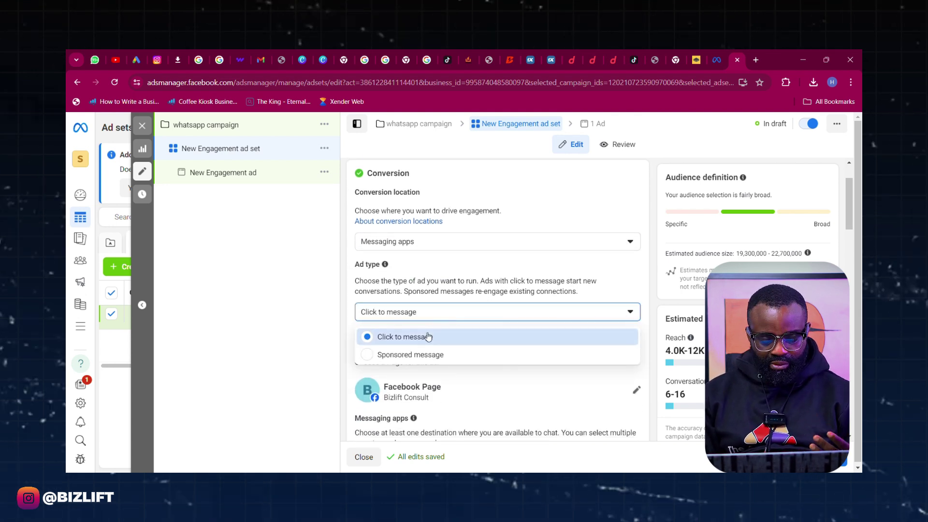
{"action": "left_click", "coordinate": [450, 337]}
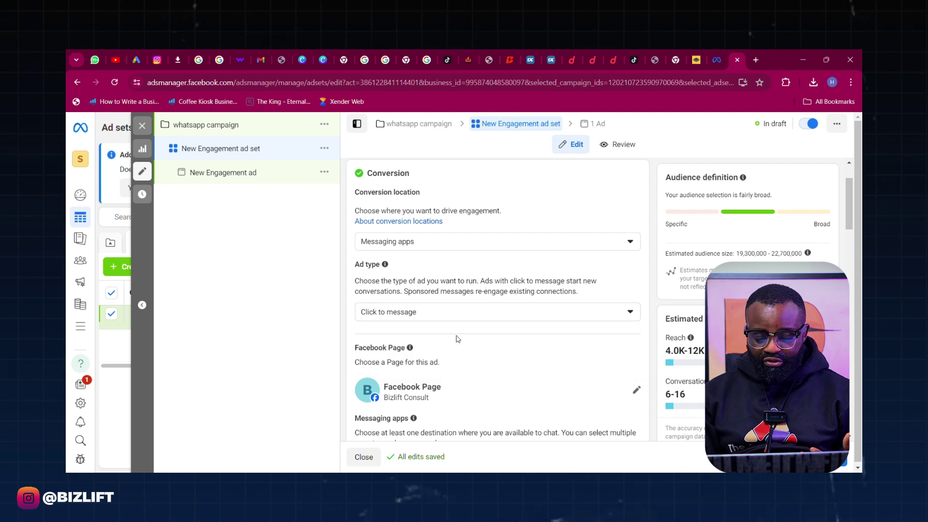
{"action": "scroll", "coordinate": [544, 371], "scroll_direction": "down", "scroll_amount": 3}
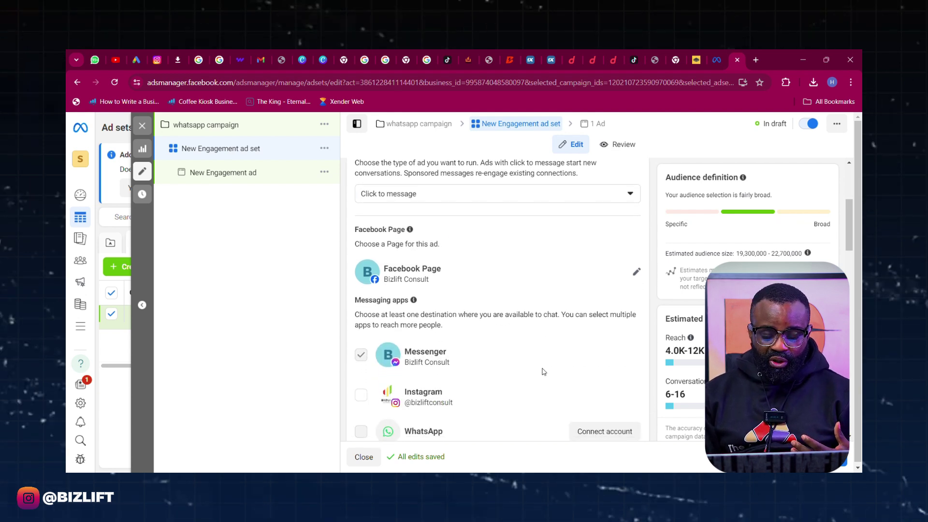
{"action": "scroll", "coordinate": [509, 358], "scroll_direction": "down", "scroll_amount": 1}
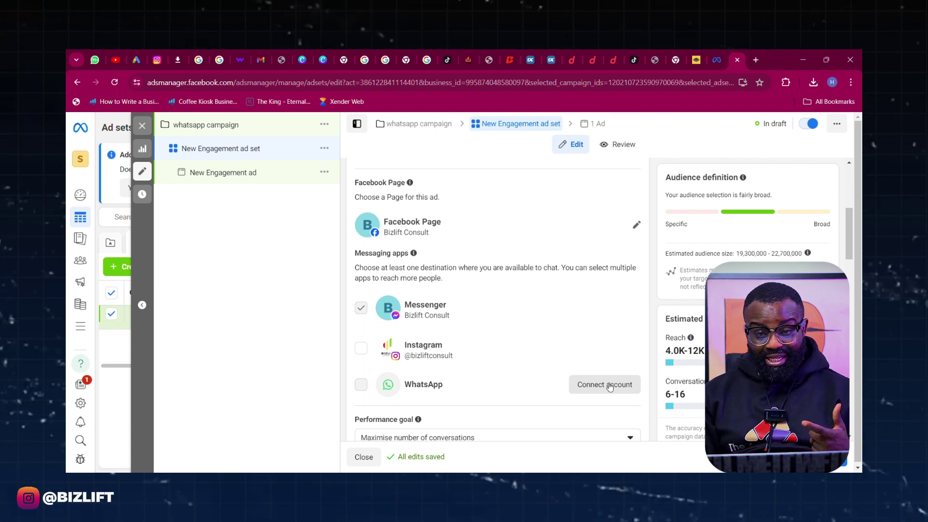
Enter the Nigeria (+234) WhatsApp phone number and request a verification code
{"action": "scroll", "coordinate": [607, 385], "scroll_direction": "down", "scroll_amount": 10}
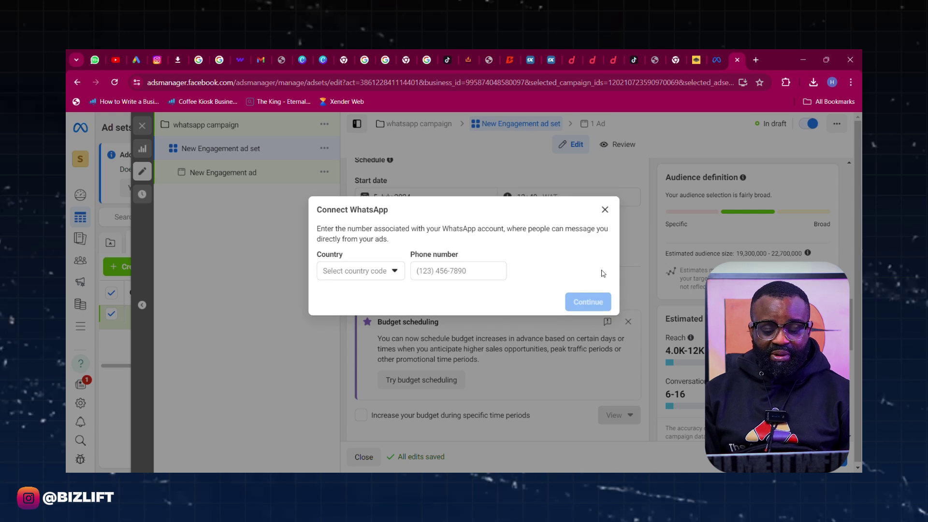
{"action": "left_click", "coordinate": [368, 278]}
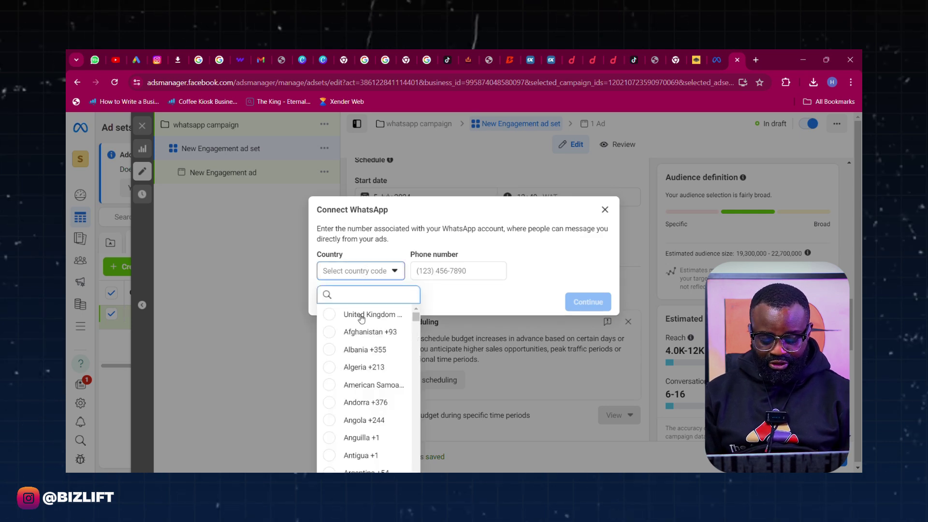
{"action": "type", "text": "234"}
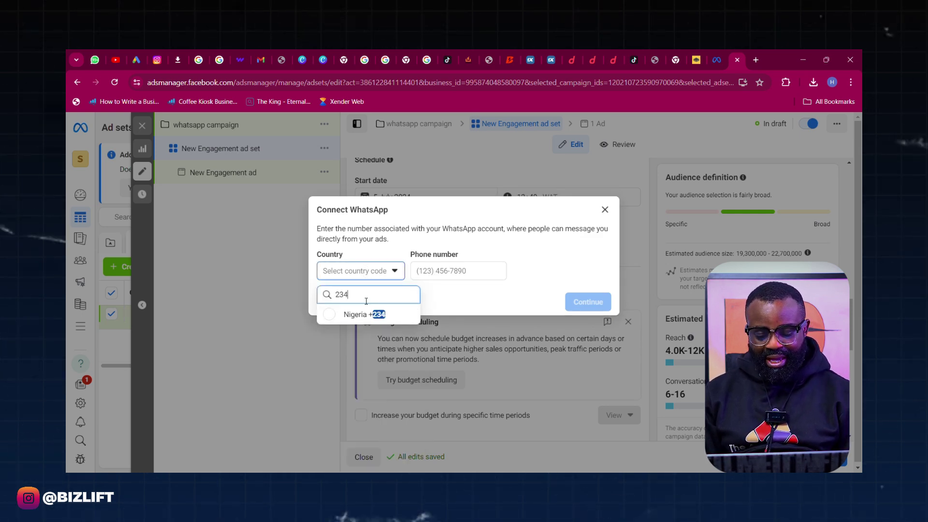
{"action": "left_click", "coordinate": [367, 315]}
{"action": "left_click", "coordinate": [439, 272]}
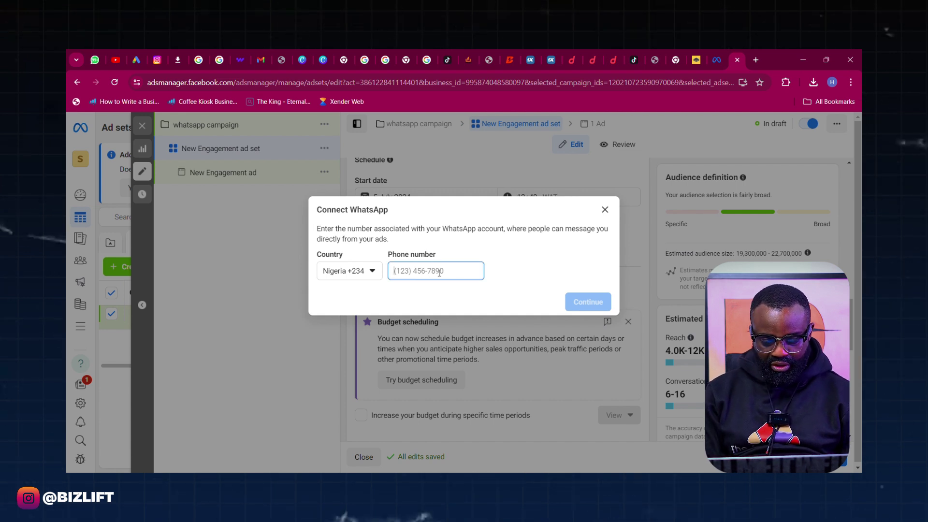
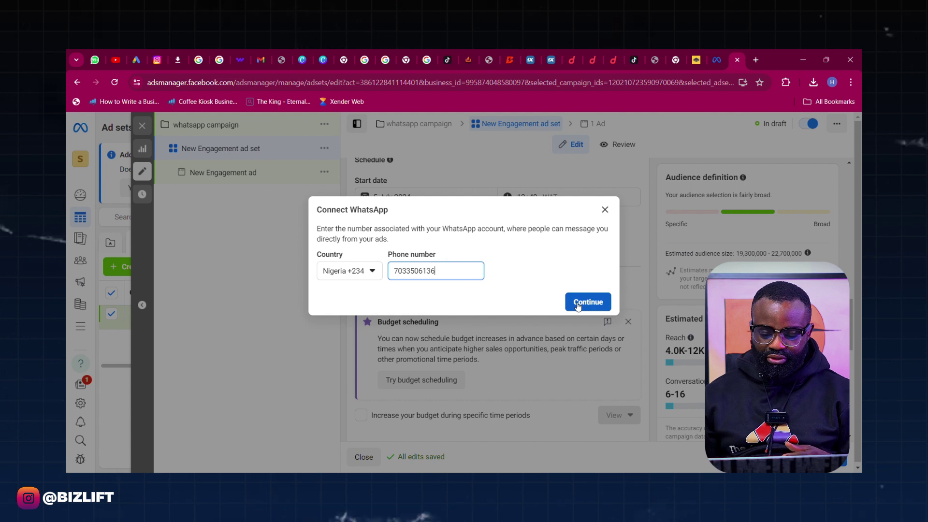
{"action": "left_click", "coordinate": [577, 304]}
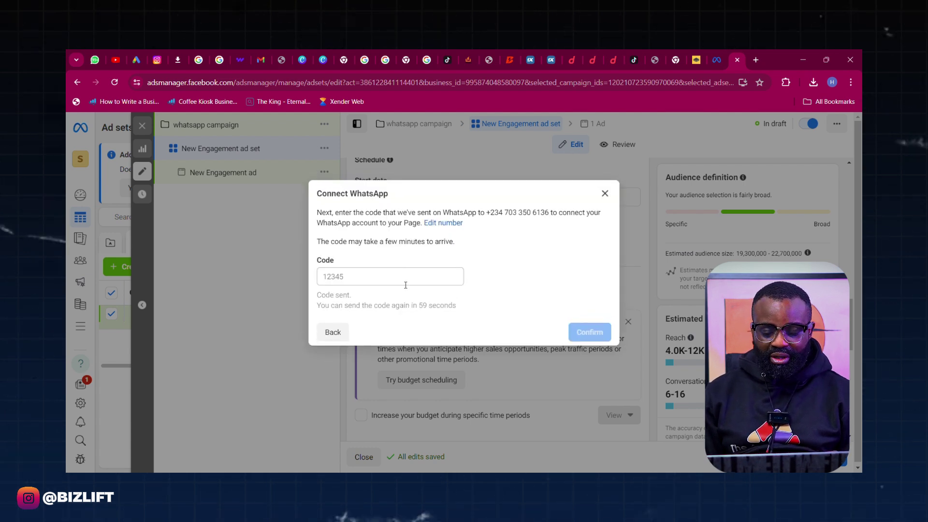
Enter the WhatsApp verification code and confirm the connection
{"action": "left_click", "coordinate": [405, 281]}
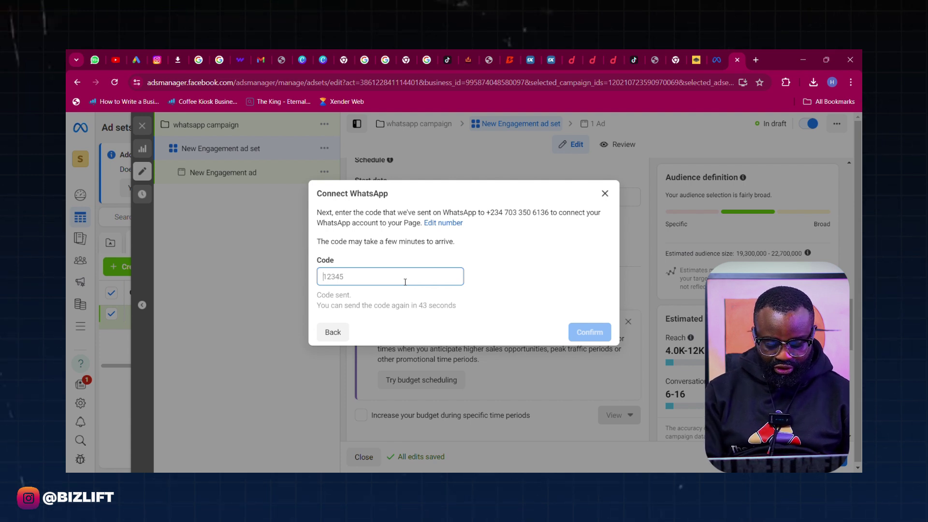
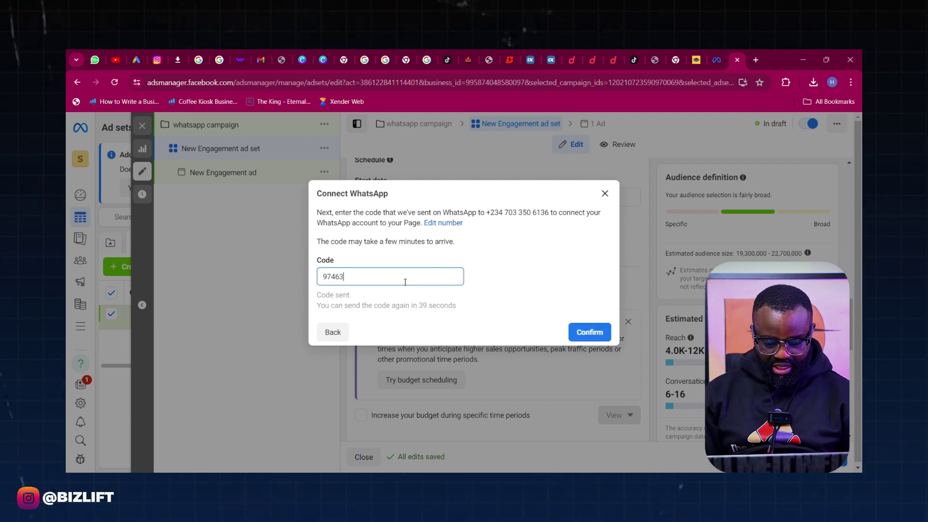
{"action": "left_click", "coordinate": [590, 333]}
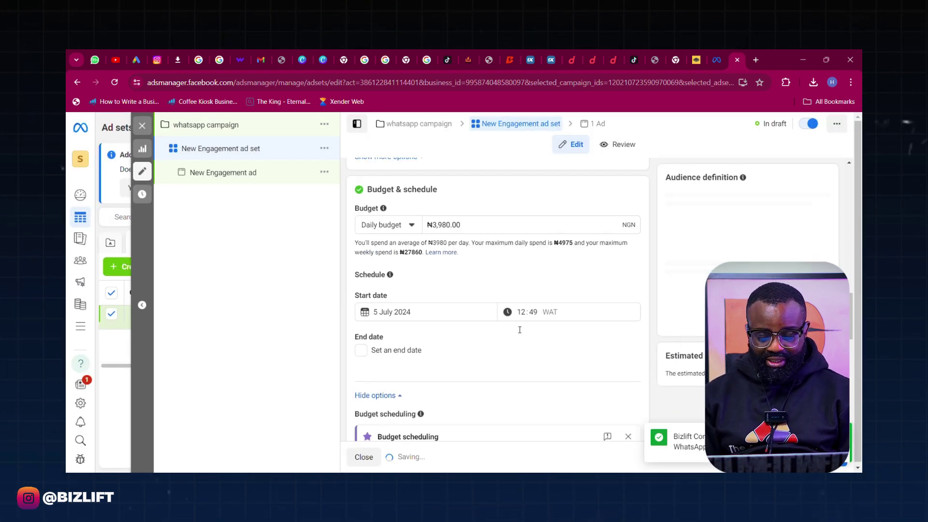
Uncheck Messenger under Messaging apps, leaving only WhatsApp selected
{"action": "scroll", "coordinate": [476, 326], "scroll_direction": "up", "scroll_amount": 2}
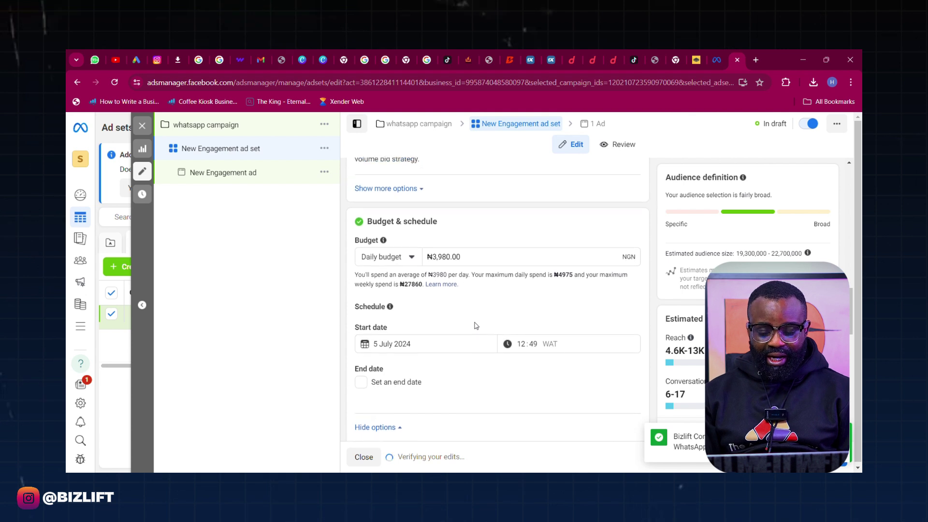
{"action": "scroll", "coordinate": [476, 326], "scroll_direction": "up", "scroll_amount": 5}
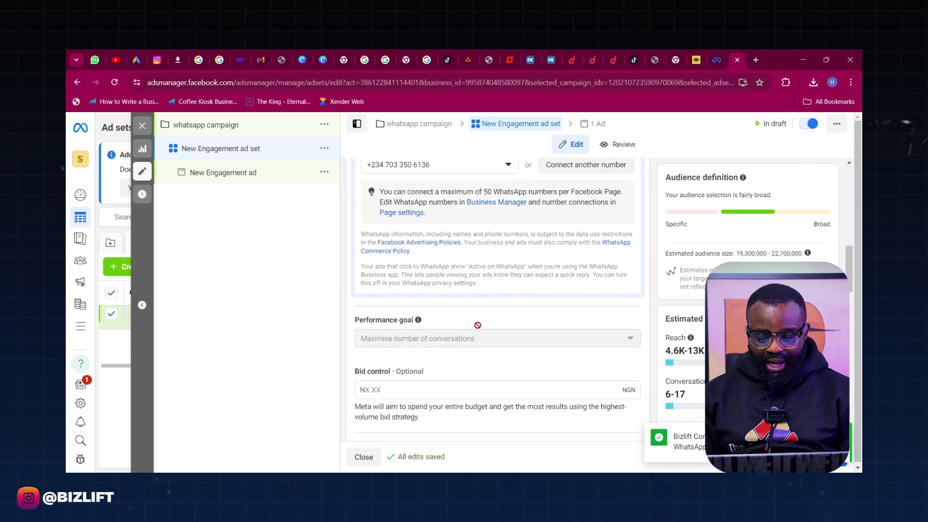
{"action": "scroll", "coordinate": [479, 327], "scroll_direction": "down", "scroll_amount": 2}
{"action": "scroll", "coordinate": [369, 277], "scroll_direction": "up", "scroll_amount": 4}
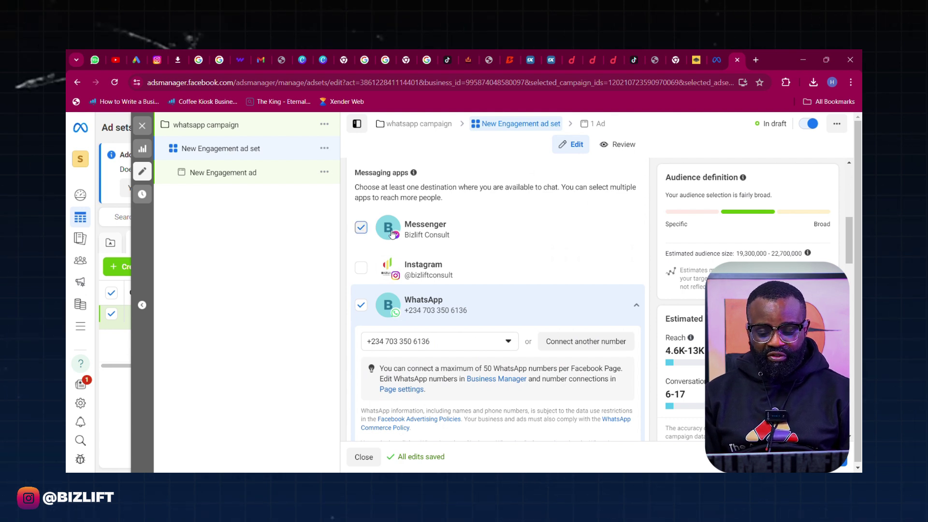
{"action": "left_click", "coordinate": [483, 251]}
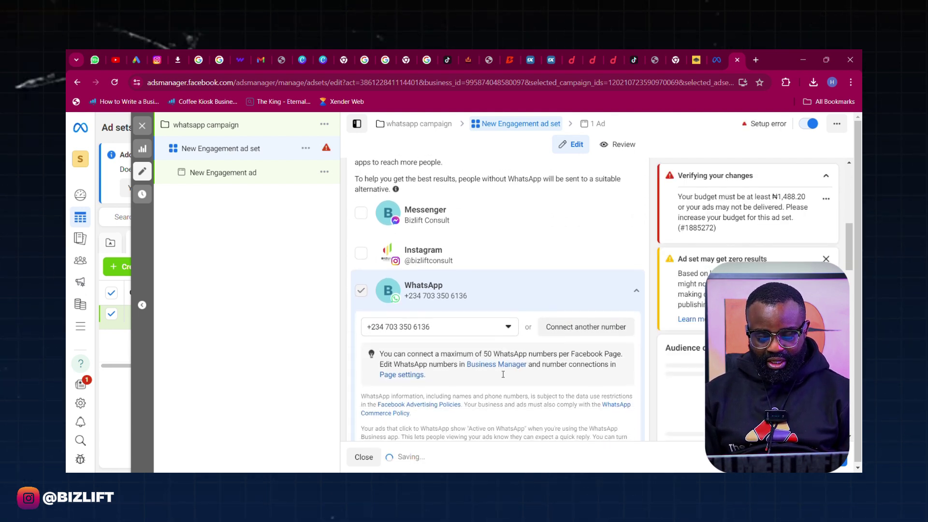
{"action": "scroll", "coordinate": [500, 373], "scroll_direction": "down", "scroll_amount": 4}
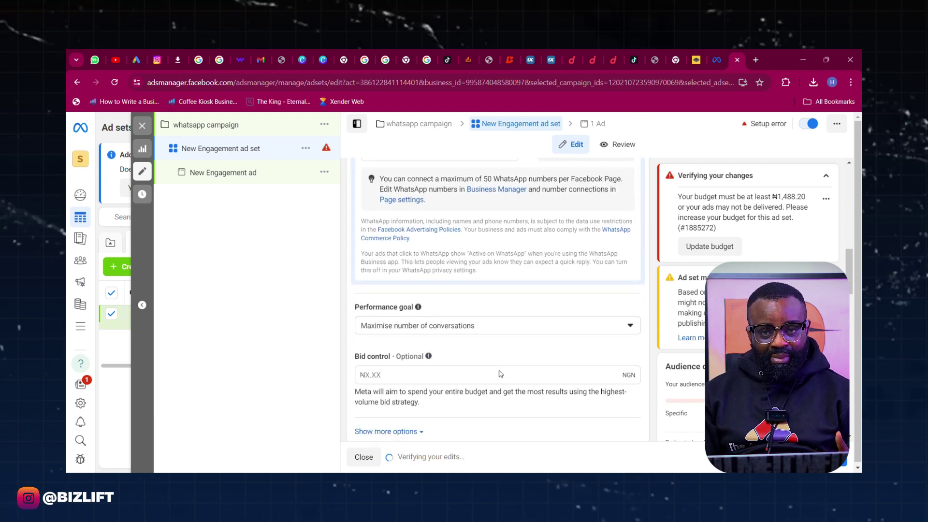
{"action": "scroll", "coordinate": [500, 373], "scroll_direction": "down", "scroll_amount": 1}
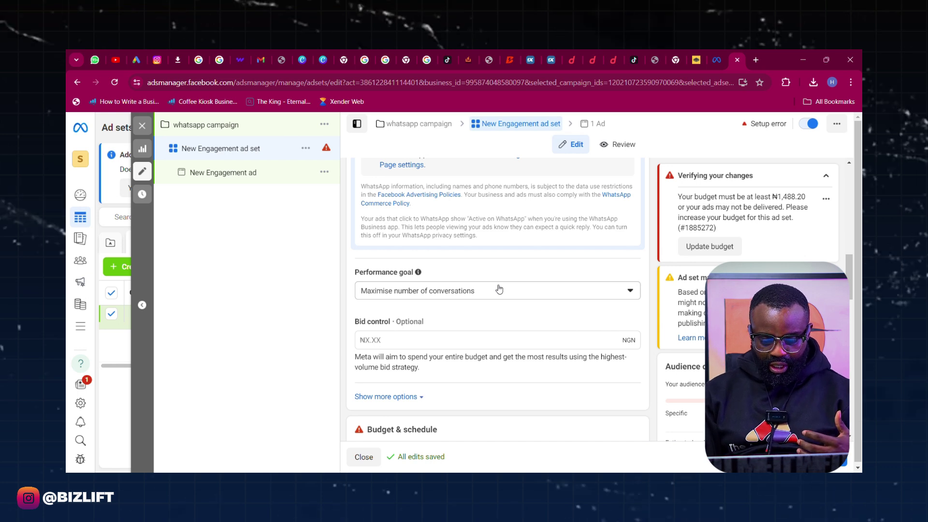
Keep Maximise number of conversations as the performance goal
{"action": "left_click", "coordinate": [501, 292]}
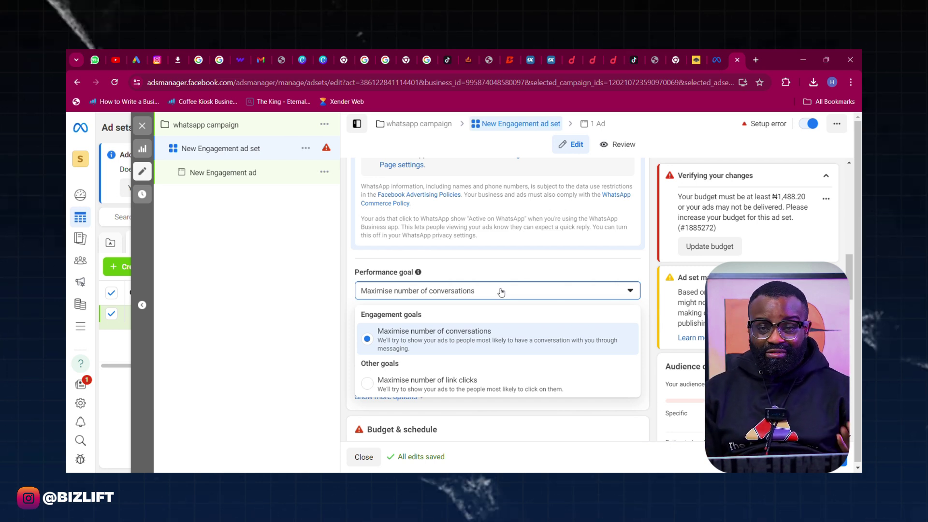
{"action": "left_click", "coordinate": [501, 291]}
{"action": "left_click", "coordinate": [501, 292]}
{"action": "left_click", "coordinate": [501, 291]}
{"action": "left_click", "coordinate": [501, 292]}
{"action": "left_click", "coordinate": [501, 292]}
Change the daily budget from ₦995.00 to ₦10,000
{"action": "scroll", "coordinate": [570, 363], "scroll_direction": "down", "scroll_amount": 3}
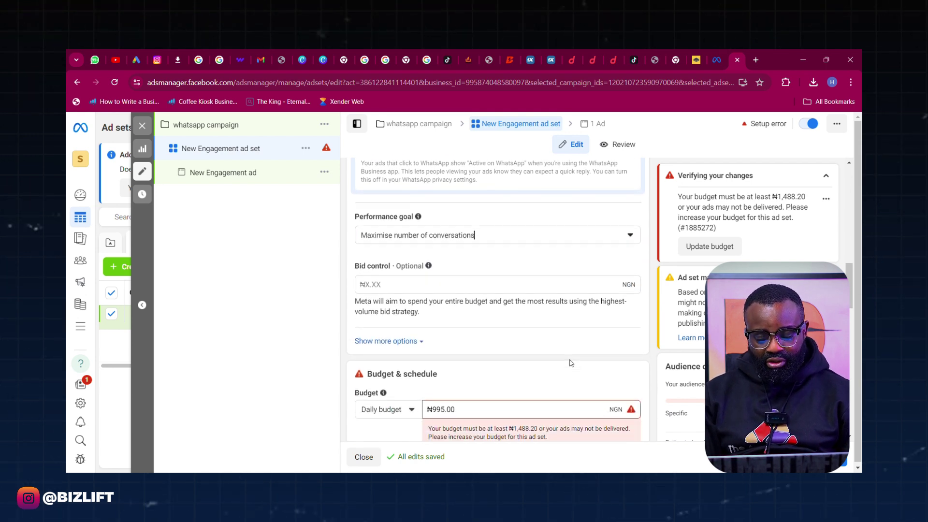
{"action": "double_click", "coordinate": [520, 359]}
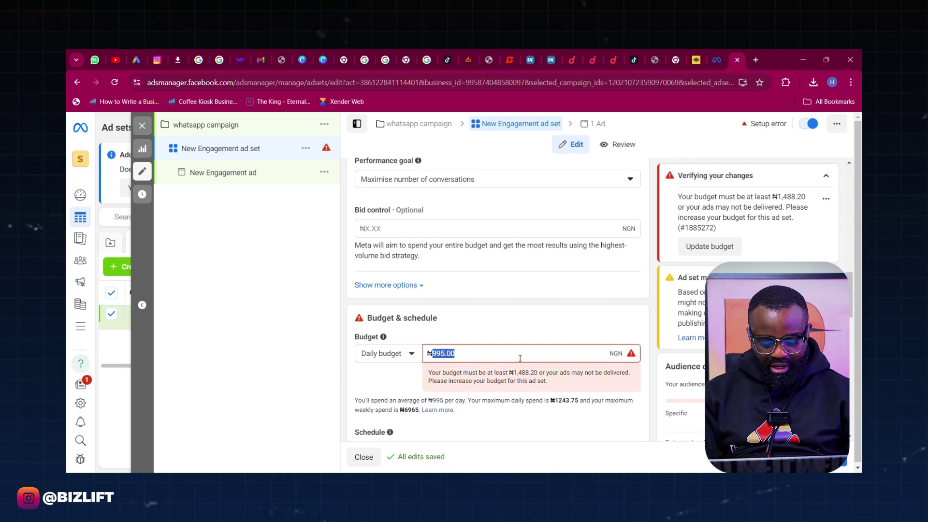
{"action": "type", "text": "10000"}
{"action": "left_click", "coordinate": [558, 321]}
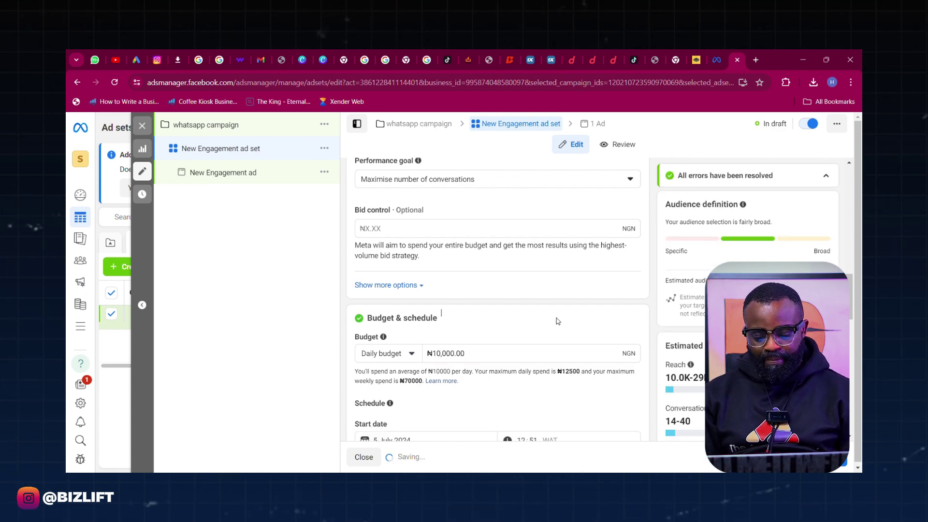
Set the ad set end date to 29 July 2024
{"action": "scroll", "coordinate": [576, 371], "scroll_direction": "down", "scroll_amount": 3}
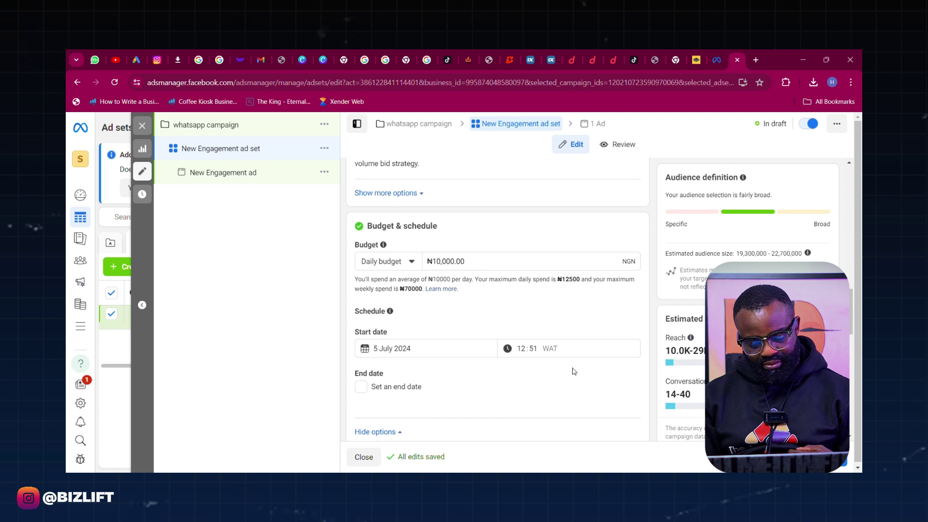
{"action": "scroll", "coordinate": [574, 371], "scroll_direction": "down", "scroll_amount": 1}
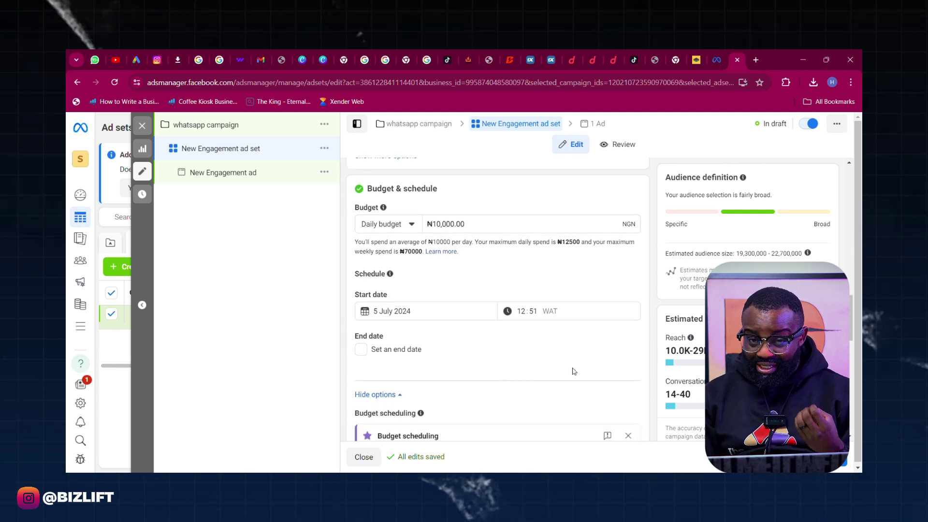
{"action": "scroll", "coordinate": [574, 371], "scroll_direction": "down", "scroll_amount": 1}
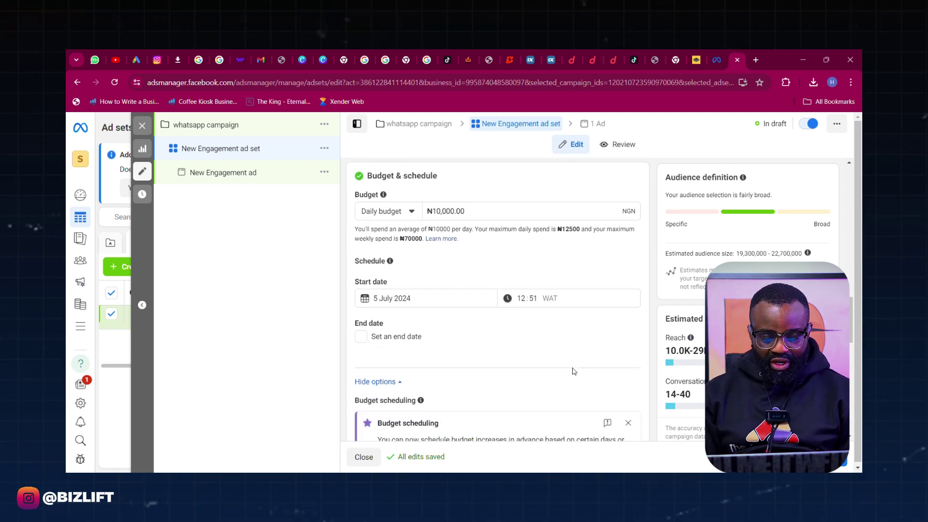
{"action": "left_click", "coordinate": [361, 338]}
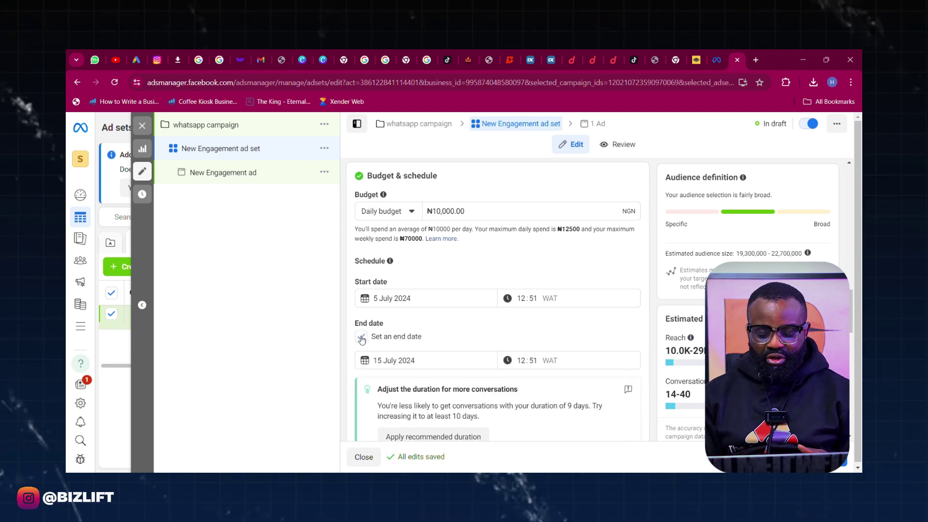
{"action": "left_click", "coordinate": [390, 363]}
{"action": "left_click", "coordinate": [387, 334]}
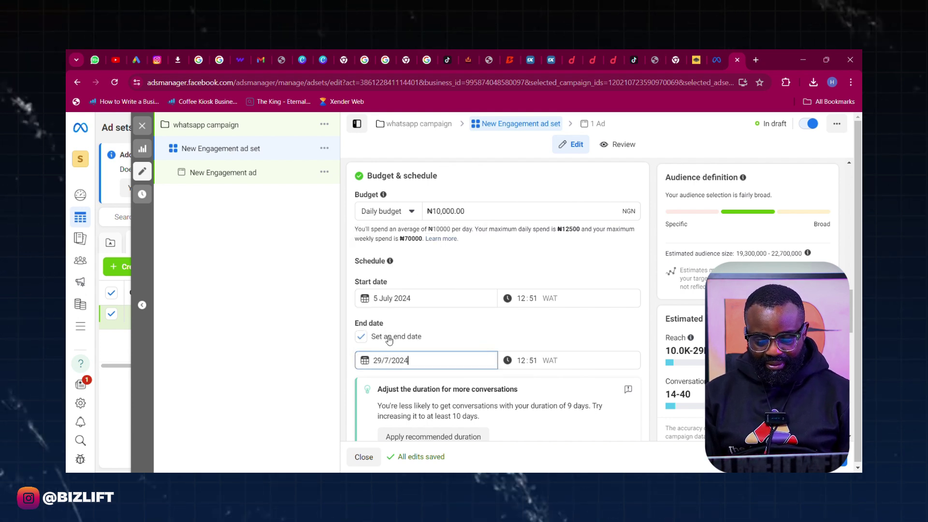
{"action": "scroll", "coordinate": [486, 357], "scroll_direction": "down", "scroll_amount": 2}
{"action": "scroll", "coordinate": [486, 357], "scroll_direction": "down", "scroll_amount": 5}
{"action": "scroll", "coordinate": [486, 356], "scroll_direction": "down", "scroll_amount": 2}
Target Lagos, Lagos State and Ibadan, Oyo State, each with a 40 km radius
{"action": "mouse_move", "coordinate": [627, 332]}
{"action": "left_click", "coordinate": [580, 356]}
{"action": "type", "text": "lagios"}
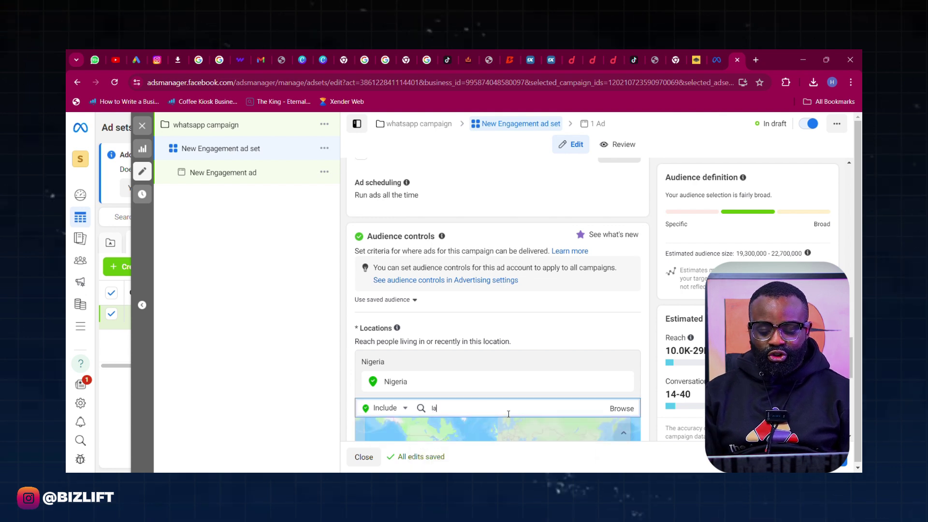
{"action": "key", "text": "BackSpace"}
{"action": "key", "text": "BackSpace"}
{"action": "key", "text": "BackSpace"}
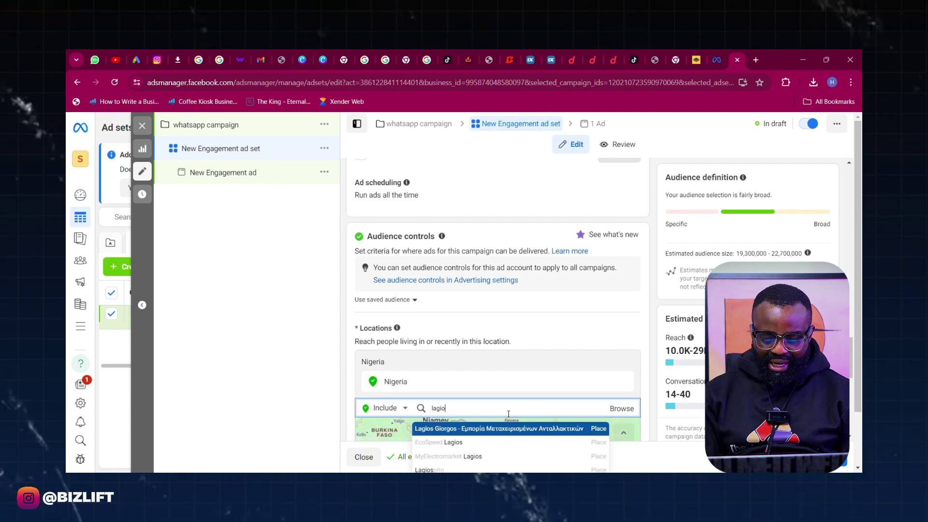
{"action": "type", "text": "o"}
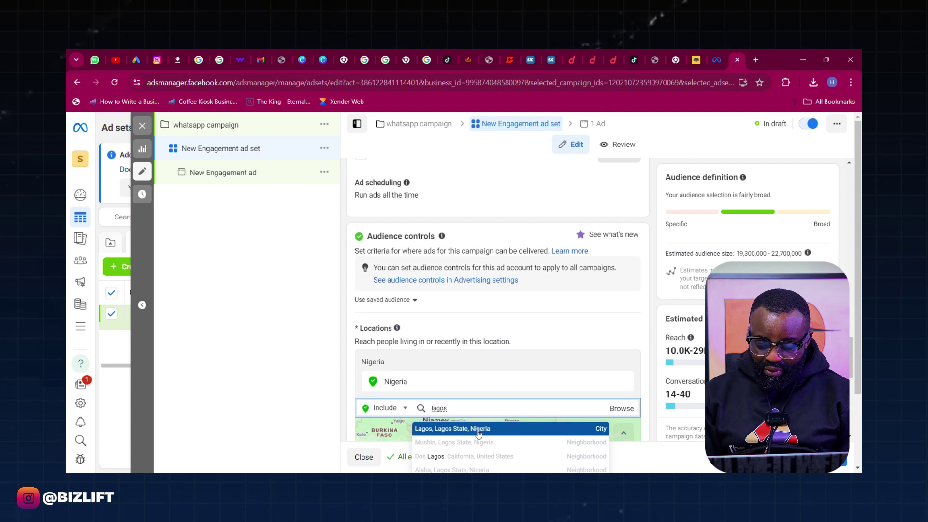
{"action": "key", "text": "Return"}
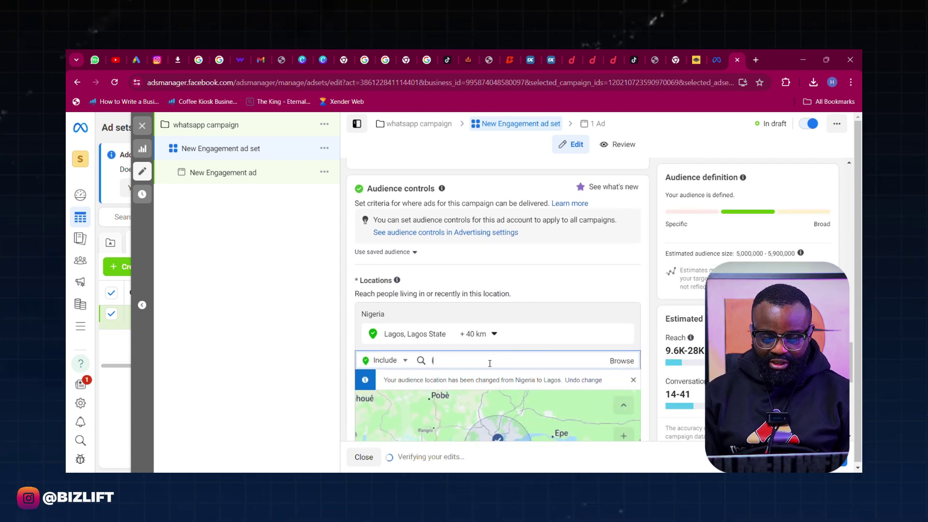
{"action": "type", "text": "ibadan"}
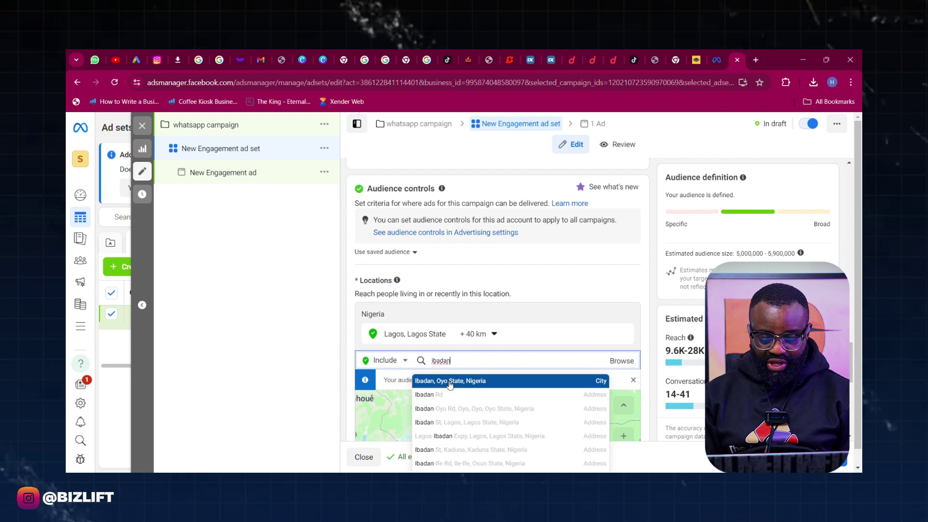
{"action": "left_click", "coordinate": [449, 382]}
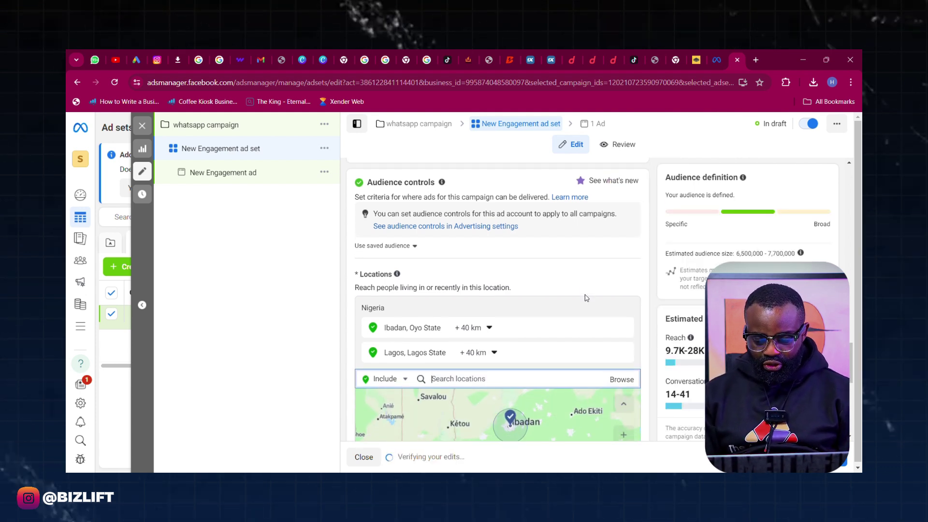
{"action": "scroll", "coordinate": [586, 298], "scroll_direction": "down", "scroll_amount": 2}
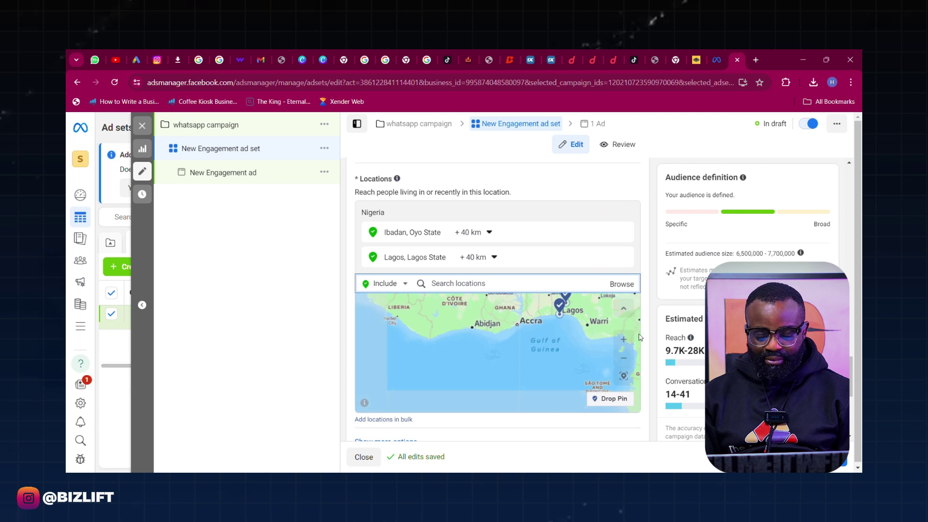
{"action": "scroll", "coordinate": [648, 340], "scroll_direction": "down", "scroll_amount": 3}
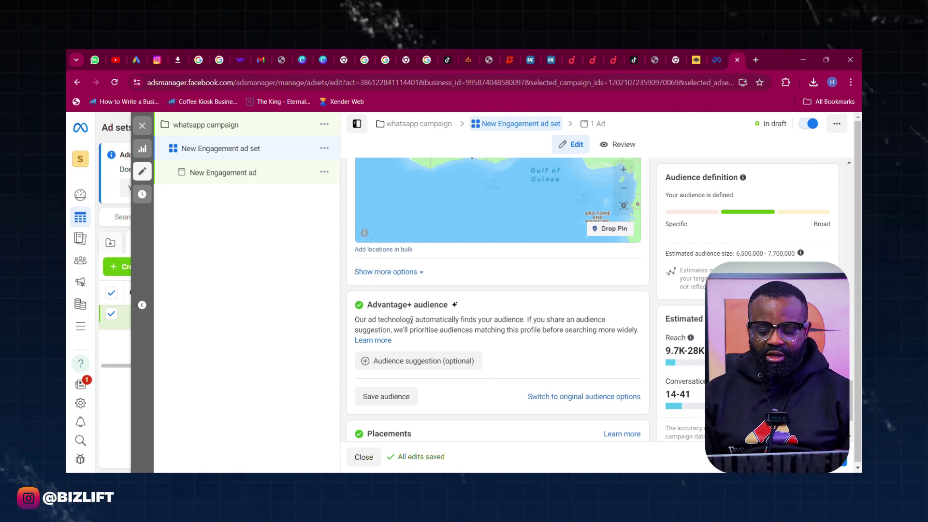
Set the audience age range to 25–50
{"action": "left_click", "coordinate": [418, 366]}
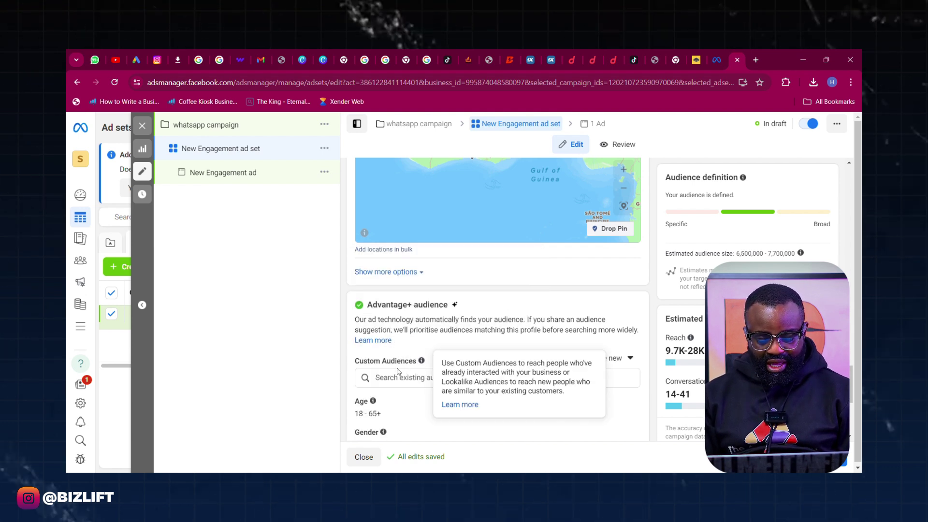
{"action": "scroll", "coordinate": [397, 371], "scroll_direction": "down", "scroll_amount": 1}
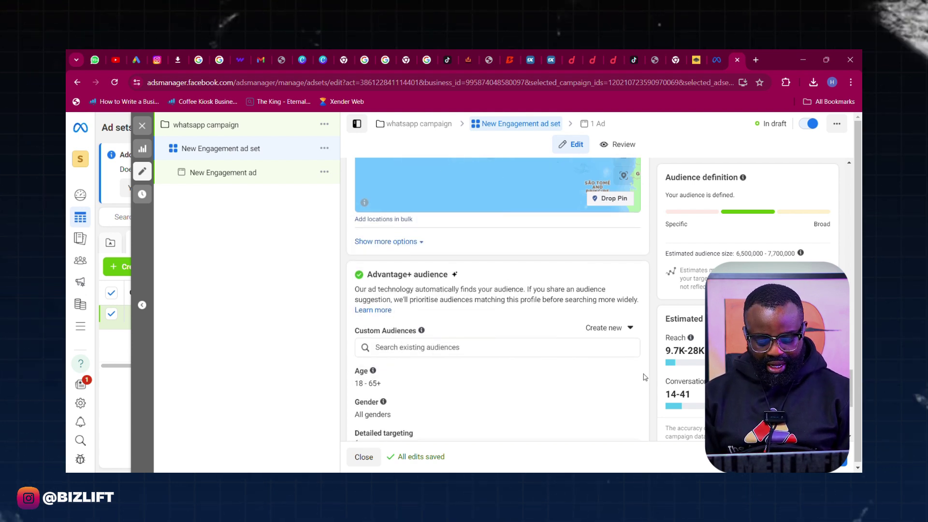
{"action": "left_click", "coordinate": [628, 371]}
{"action": "scroll", "coordinate": [626, 373], "scroll_direction": "down", "scroll_amount": 1}
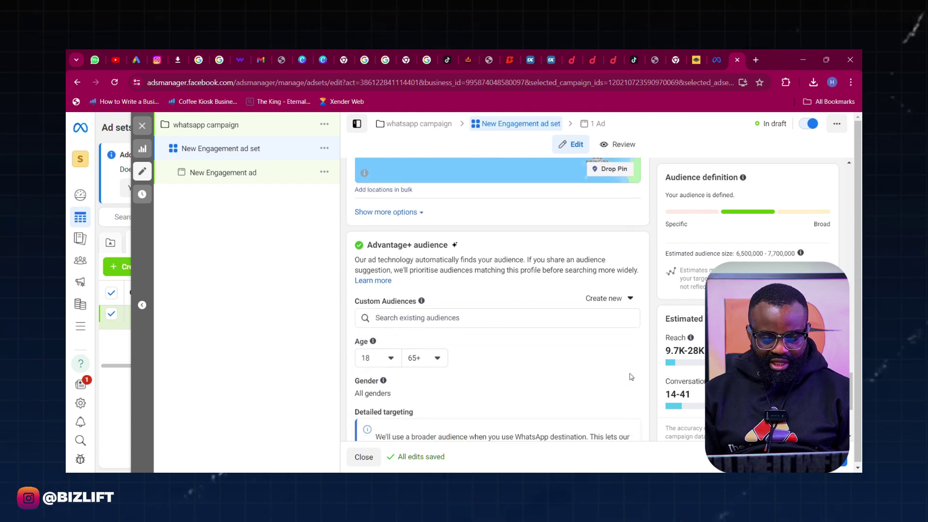
{"action": "left_click", "coordinate": [390, 352]}
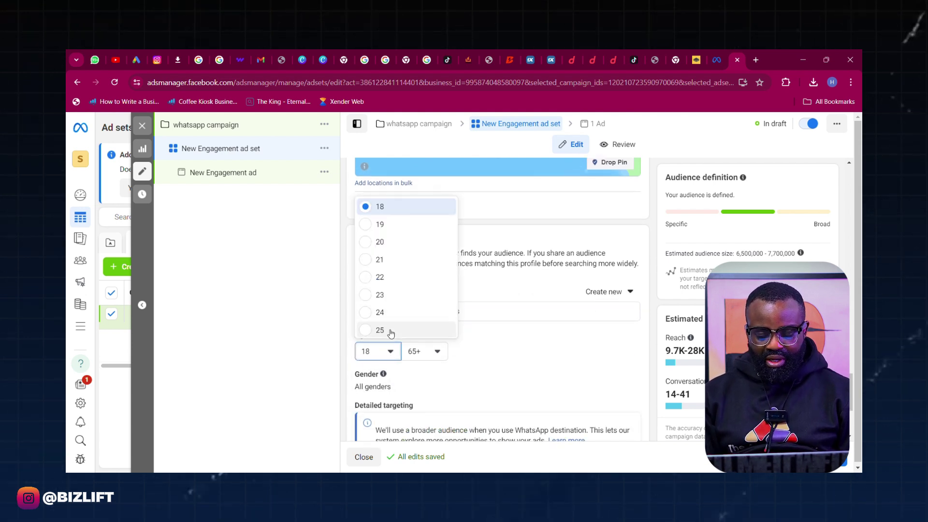
{"action": "left_click", "coordinate": [425, 356]}
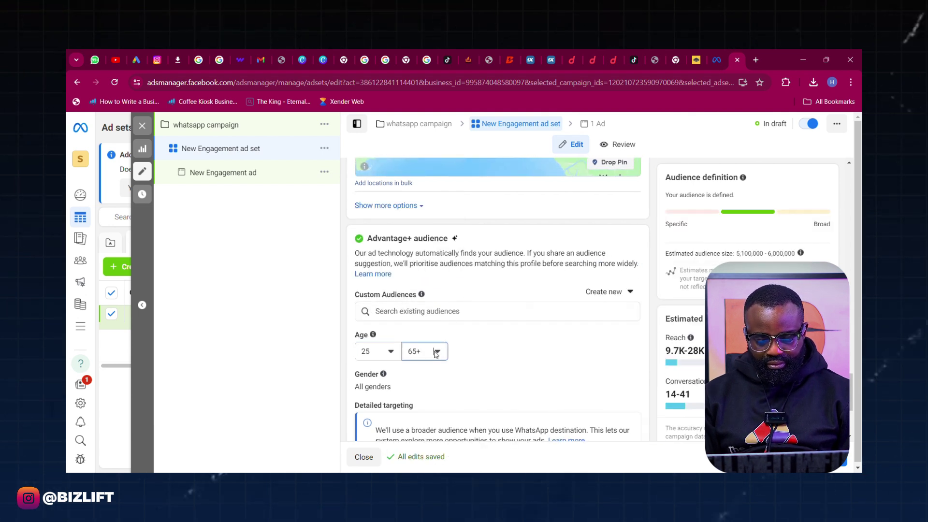
{"action": "left_click", "coordinate": [424, 351]}
{"action": "scroll", "coordinate": [460, 266], "scroll_direction": "up", "scroll_amount": 4}
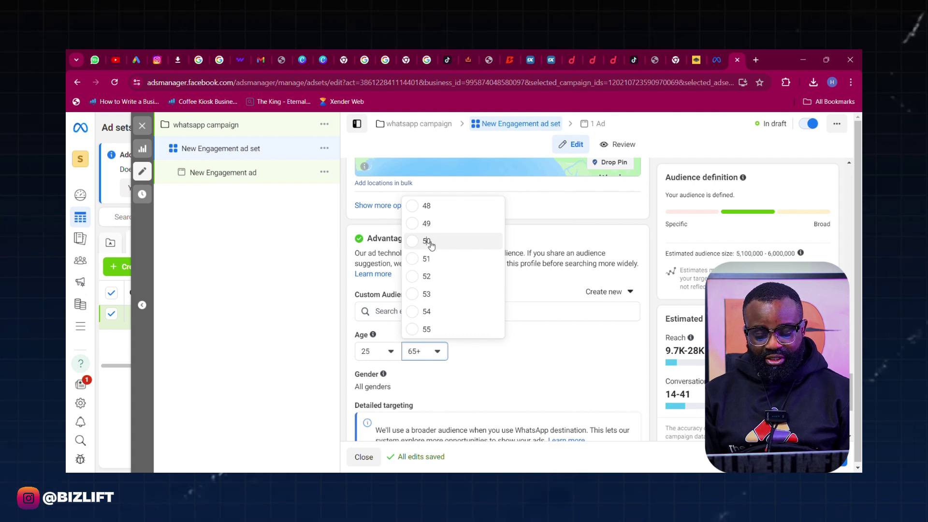
{"action": "left_click", "coordinate": [470, 246]}
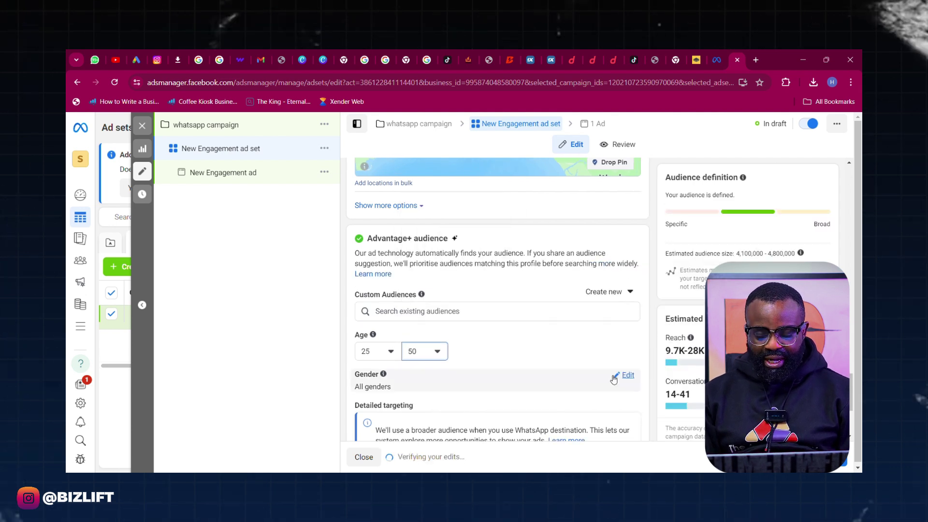
Restrict the audience gender to Women
{"action": "left_click", "coordinate": [628, 376]}
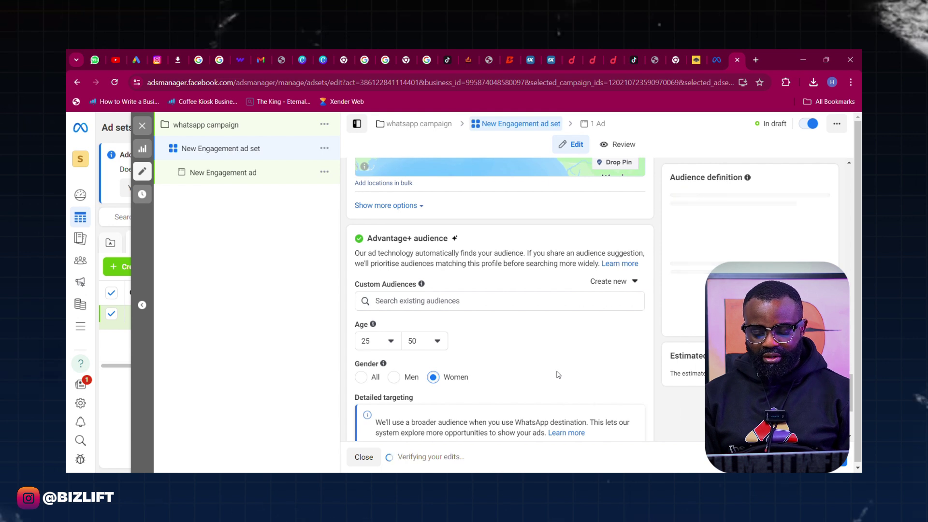
{"action": "scroll", "coordinate": [558, 375], "scroll_direction": "down", "scroll_amount": 1}
{"action": "scroll", "coordinate": [560, 374], "scroll_direction": "down", "scroll_amount": 2}
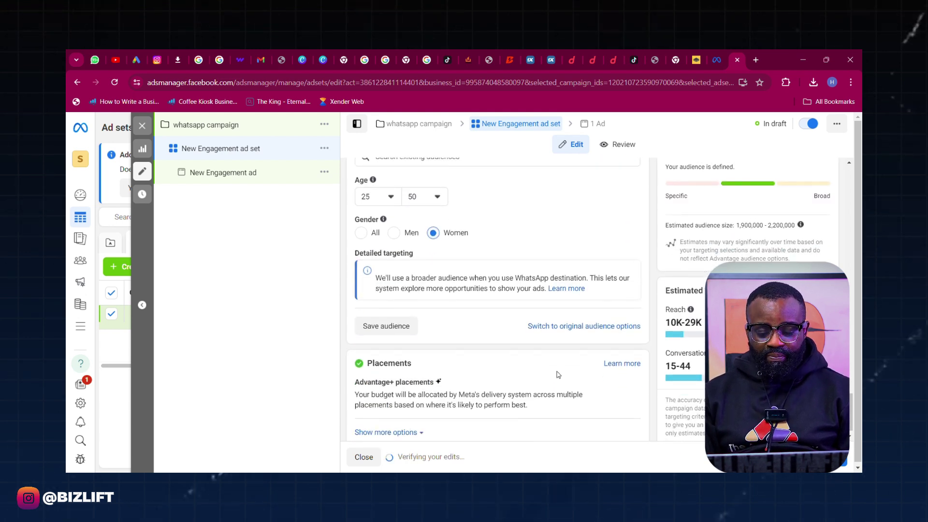
{"action": "scroll", "coordinate": [558, 374], "scroll_direction": "up", "scroll_amount": 1}
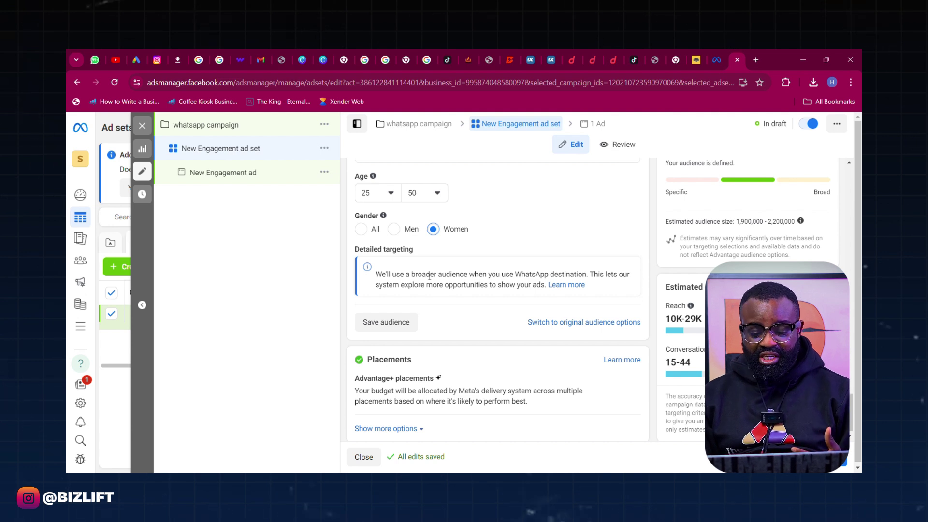
{"action": "scroll", "coordinate": [429, 276], "scroll_direction": "up", "scroll_amount": 3}
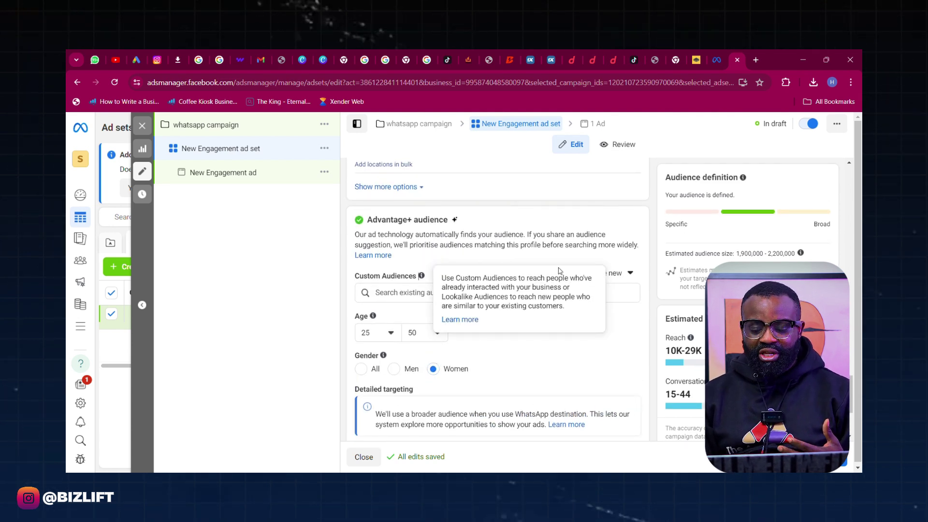
{"action": "double_click", "coordinate": [609, 334]}
{"action": "left_click", "coordinate": [622, 335]}
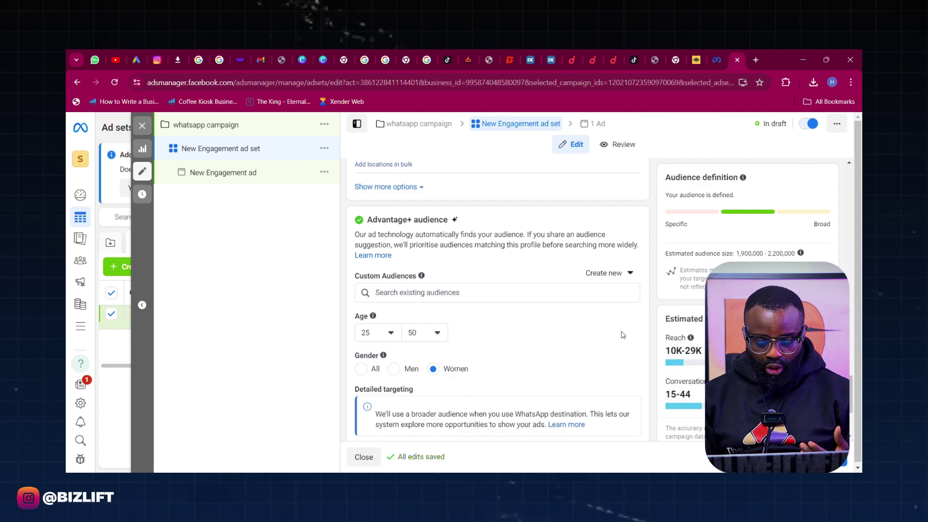
{"action": "scroll", "coordinate": [623, 335], "scroll_direction": "down", "scroll_amount": 3}
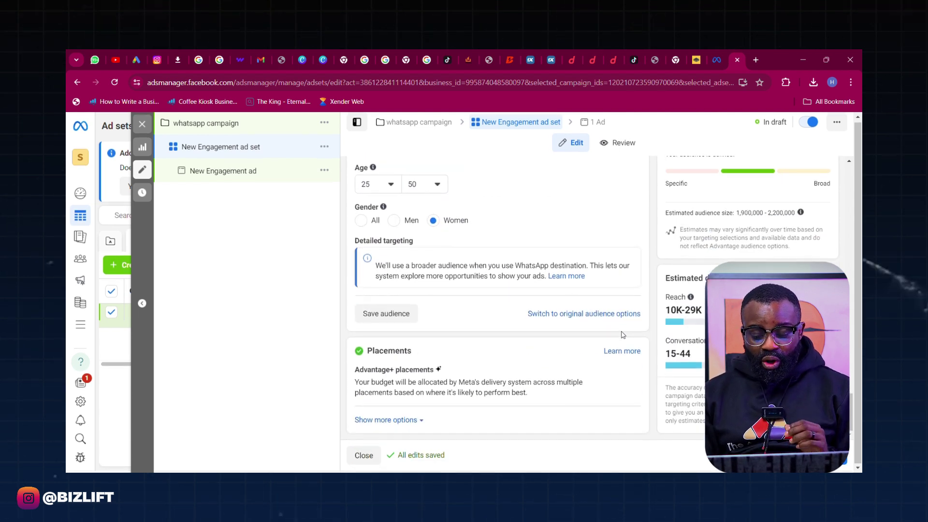
{"action": "mouse_move", "coordinate": [542, 372]}
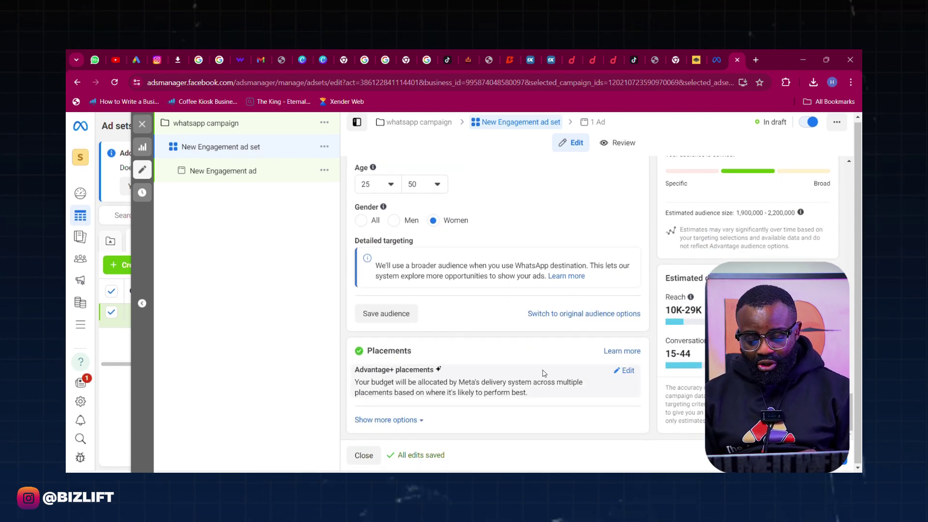
Switch to manual placements, removing Audience Network and Messenger to keep Instagram placements
{"action": "left_click", "coordinate": [628, 371]}
{"action": "scroll", "coordinate": [415, 396], "scroll_direction": "down", "scroll_amount": 1}
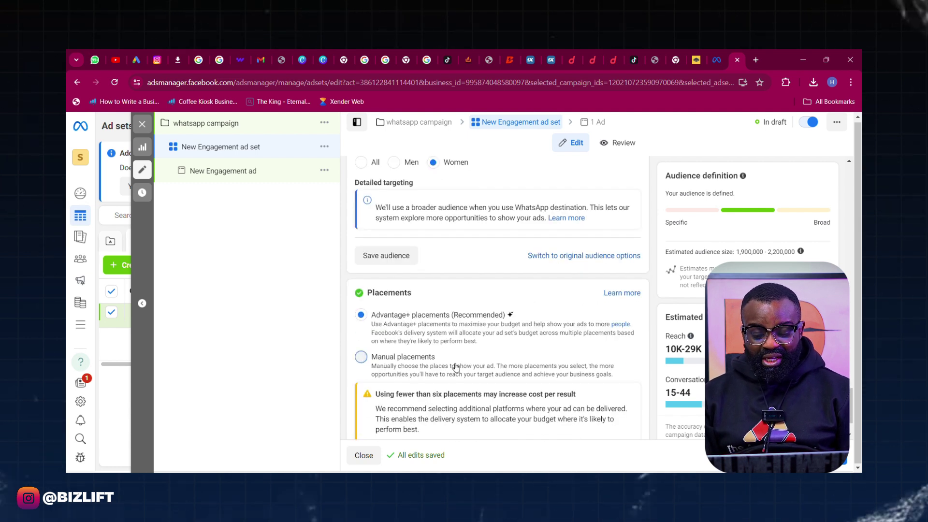
{"action": "left_click", "coordinate": [425, 359]}
{"action": "scroll", "coordinate": [389, 356], "scroll_direction": "down", "scroll_amount": 2}
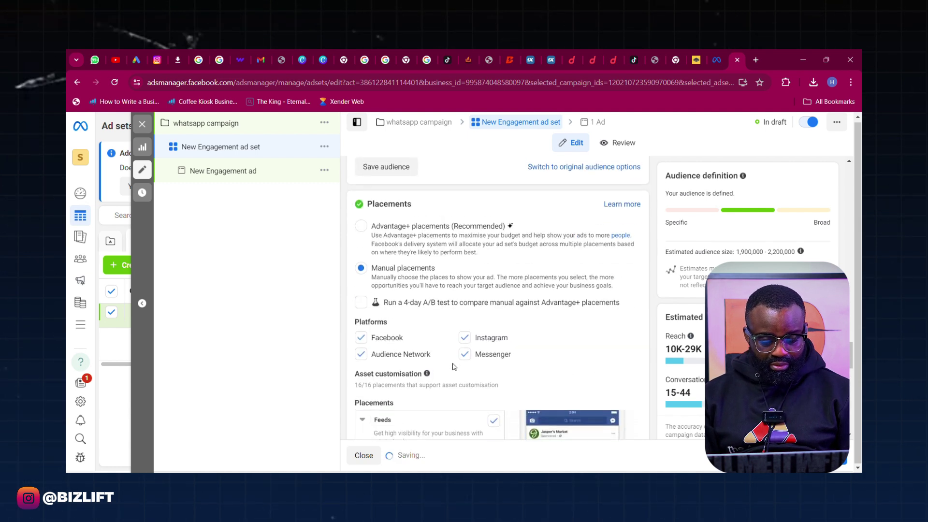
{"action": "left_click", "coordinate": [362, 348]}
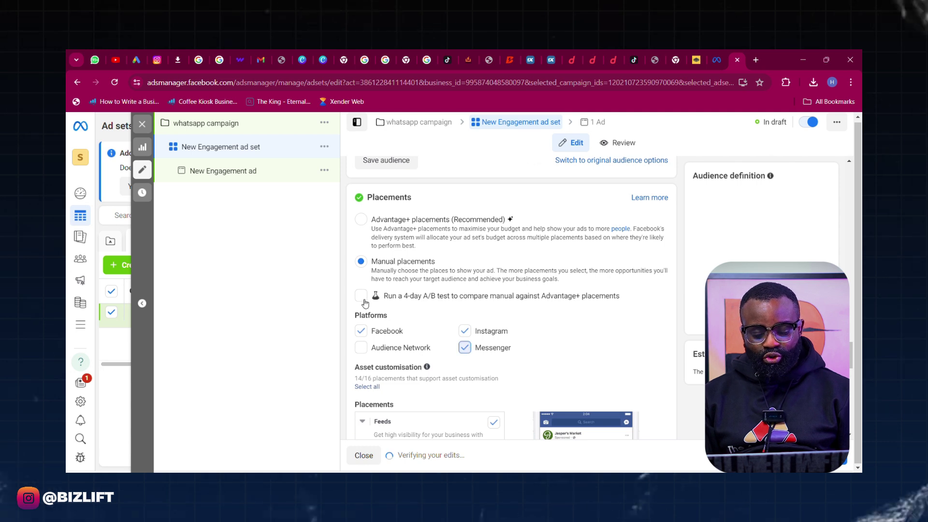
{"action": "left_click", "coordinate": [464, 348]}
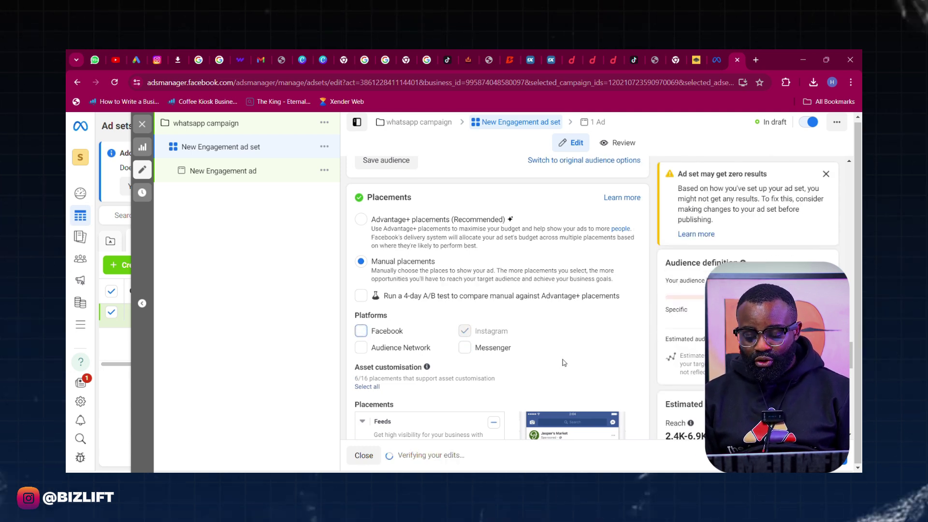
{"action": "scroll", "coordinate": [563, 362], "scroll_direction": "down", "scroll_amount": 5}
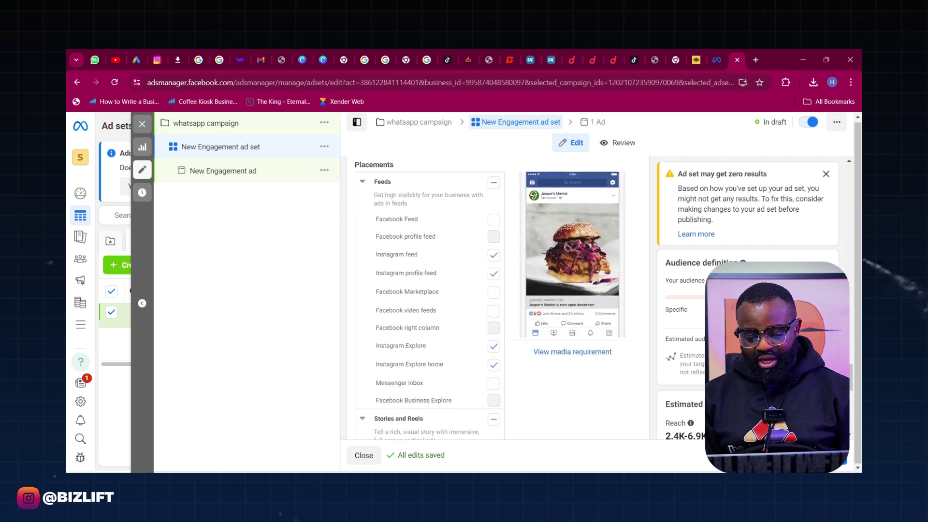
{"action": "scroll", "coordinate": [498, 300], "scroll_direction": "down", "scroll_amount": 15}
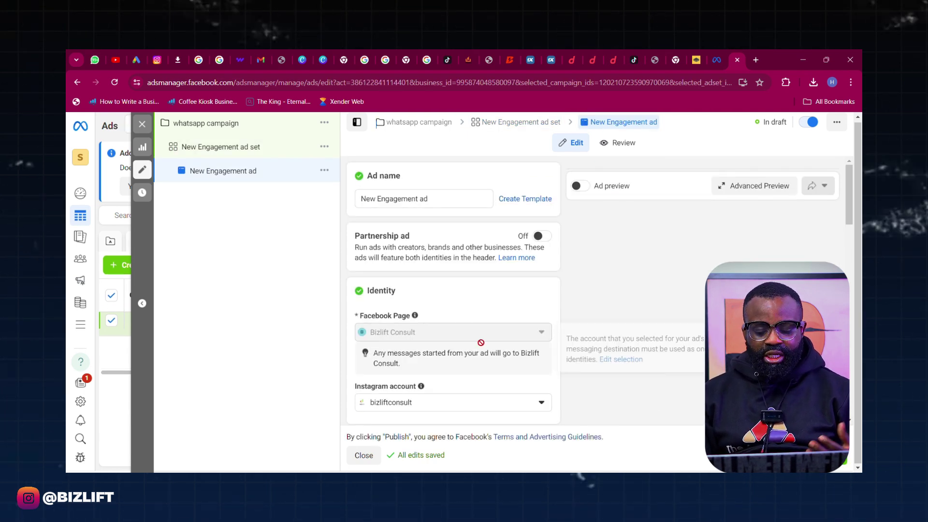
Use the existing Instagram Capcut video post from 2 Jul 2024 as the ad
{"action": "scroll", "coordinate": [480, 342], "scroll_direction": "down", "scroll_amount": 3}
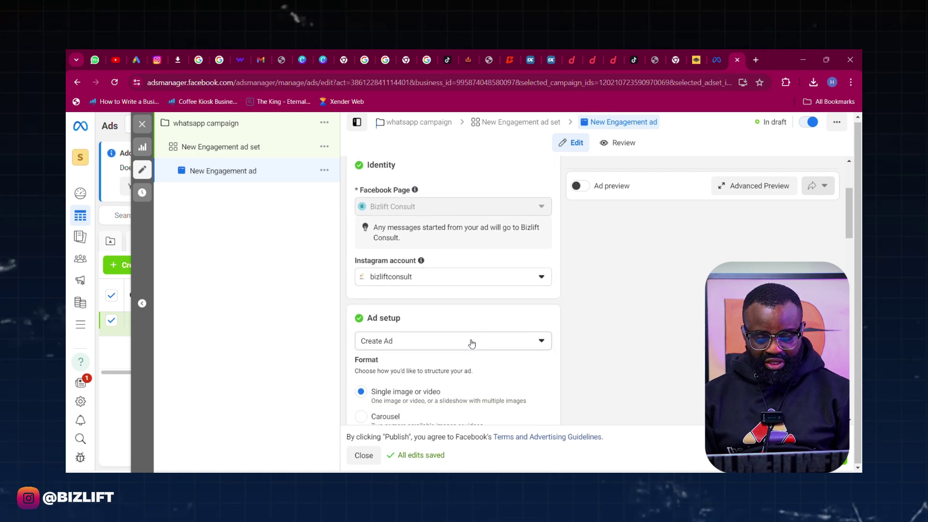
{"action": "left_click", "coordinate": [470, 344]}
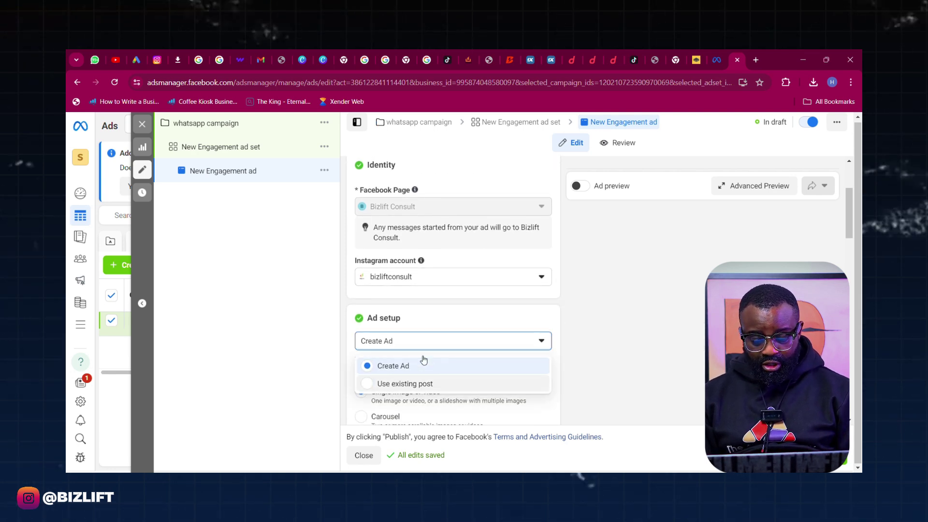
{"action": "left_click", "coordinate": [422, 387]}
{"action": "scroll", "coordinate": [465, 292], "scroll_direction": "down", "scroll_amount": 1}
{"action": "scroll", "coordinate": [467, 294], "scroll_direction": "down", "scroll_amount": 2}
{"action": "left_click", "coordinate": [416, 371]}
{"action": "left_click", "coordinate": [418, 370]}
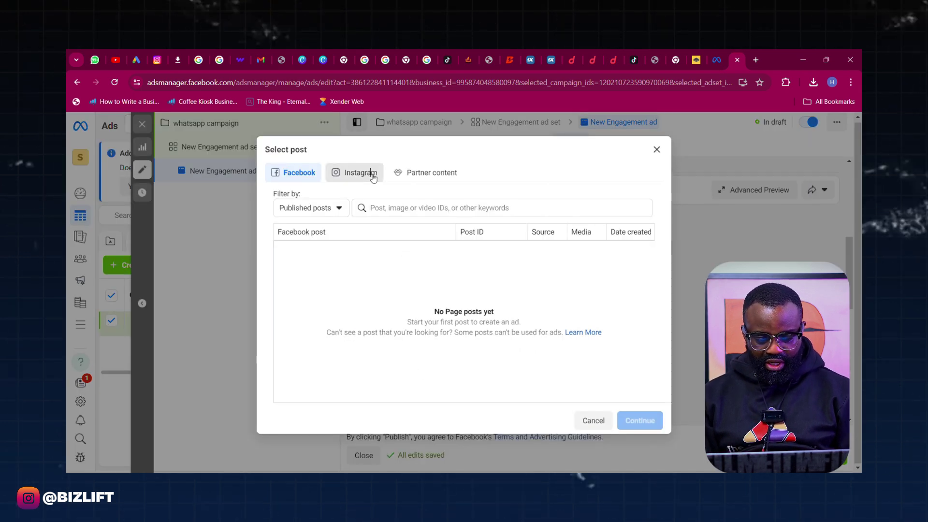
{"action": "left_click", "coordinate": [372, 174]}
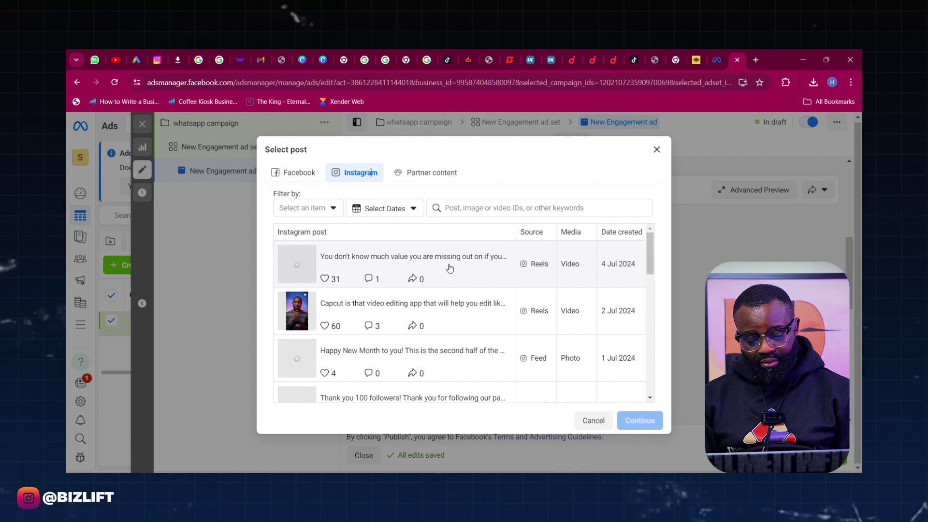
{"action": "left_click", "coordinate": [448, 309]}
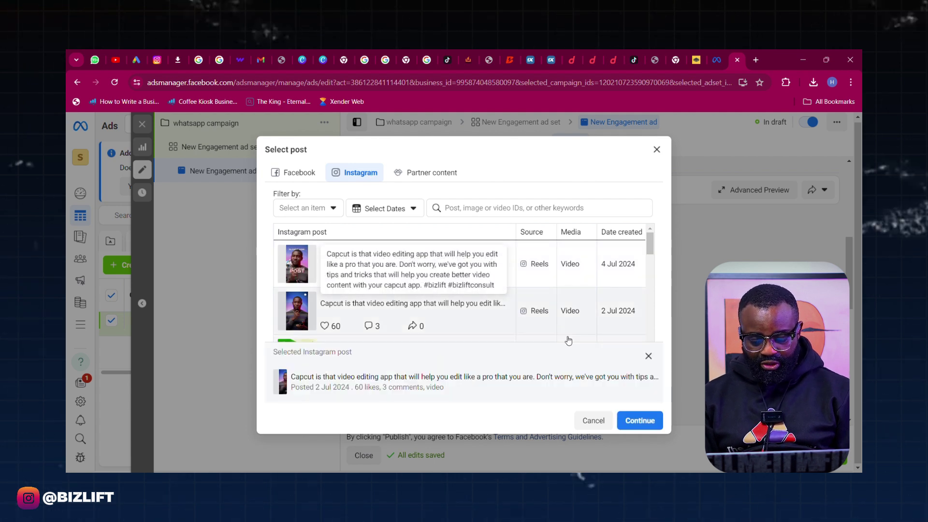
{"action": "left_click", "coordinate": [639, 421]}
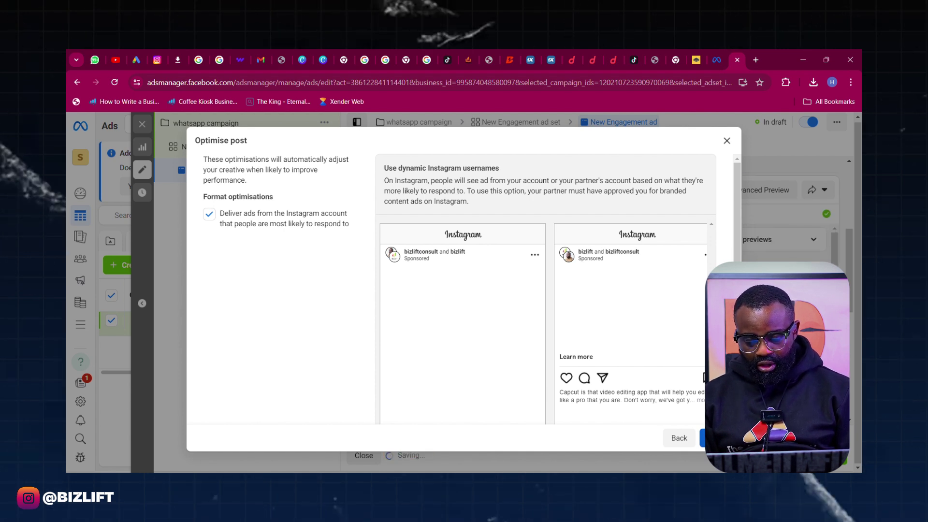
Accept the post optimisation and check the Capcut caption appears as primary text
{"action": "left_click", "coordinate": [710, 438]}
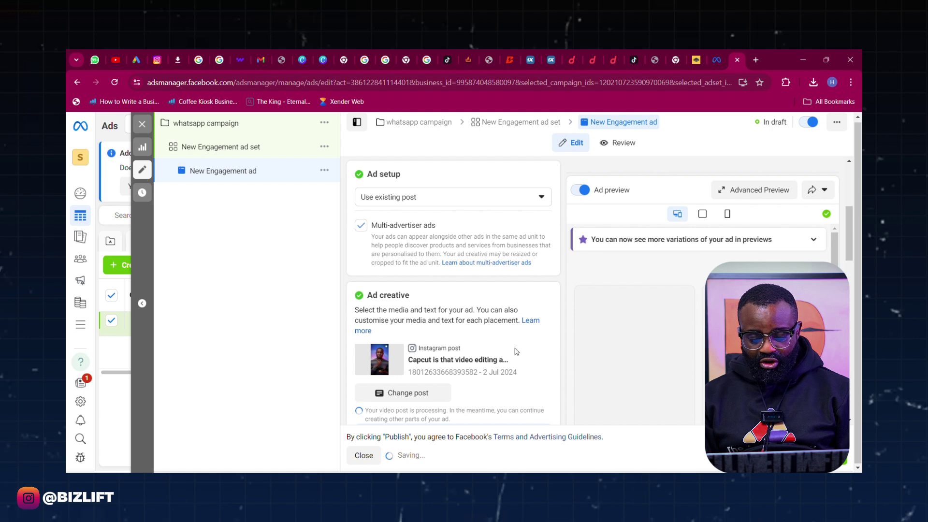
{"action": "scroll", "coordinate": [516, 351], "scroll_direction": "down", "scroll_amount": 1}
{"action": "scroll", "coordinate": [516, 351], "scroll_direction": "down", "scroll_amount": 1}
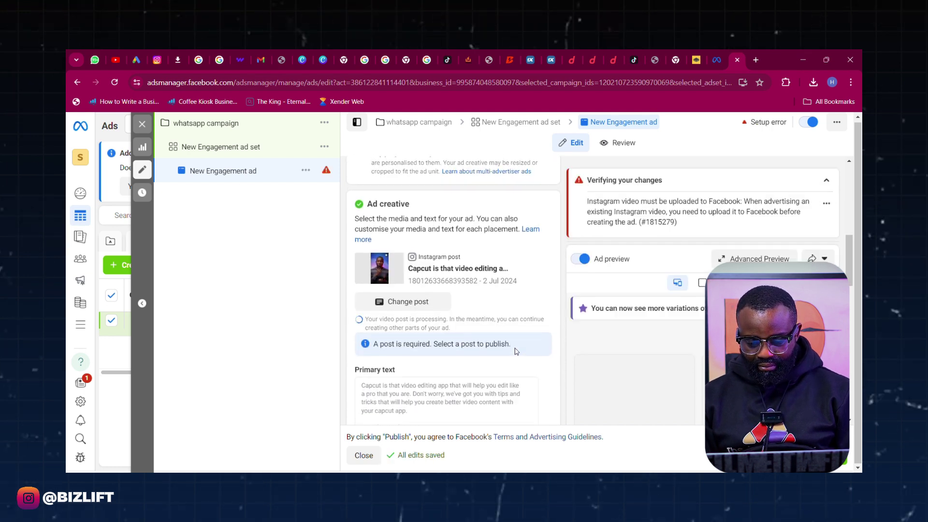
{"action": "scroll", "coordinate": [516, 352], "scroll_direction": "down", "scroll_amount": 1}
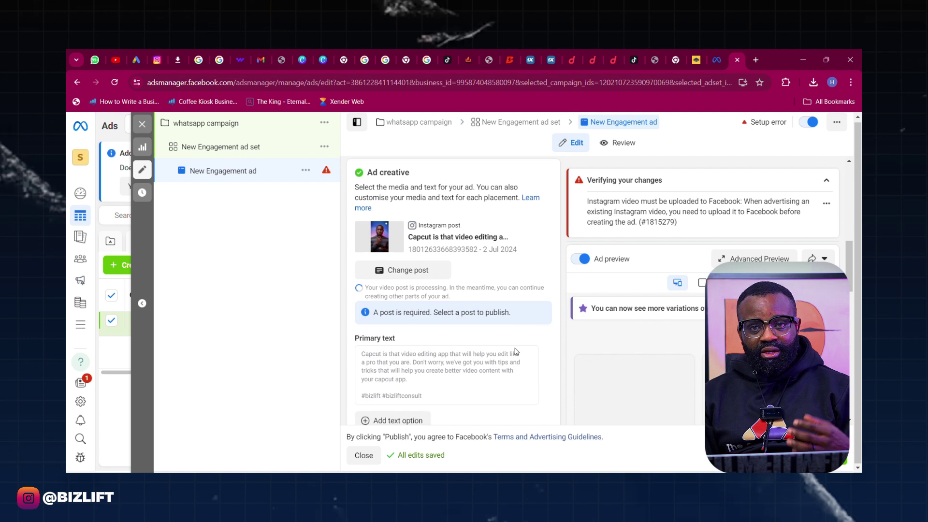
{"action": "scroll", "coordinate": [516, 351], "scroll_direction": "down", "scroll_amount": 1}
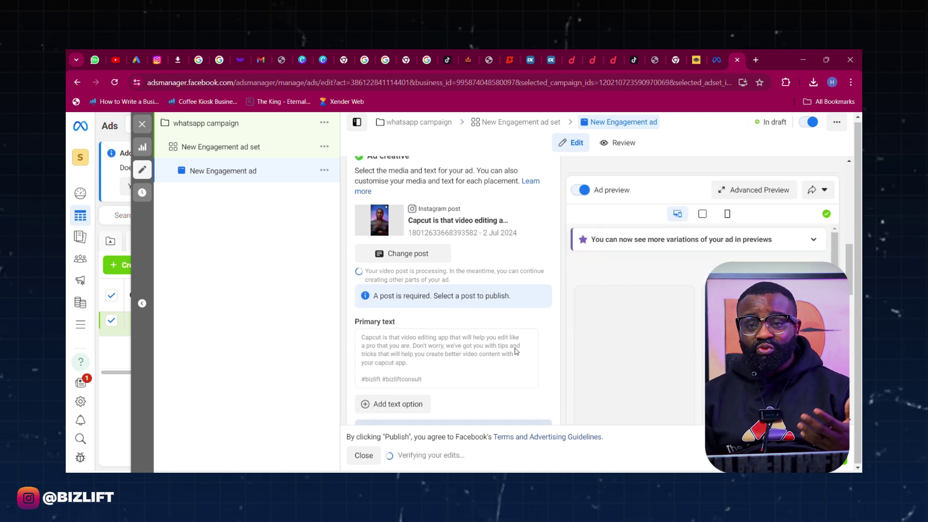